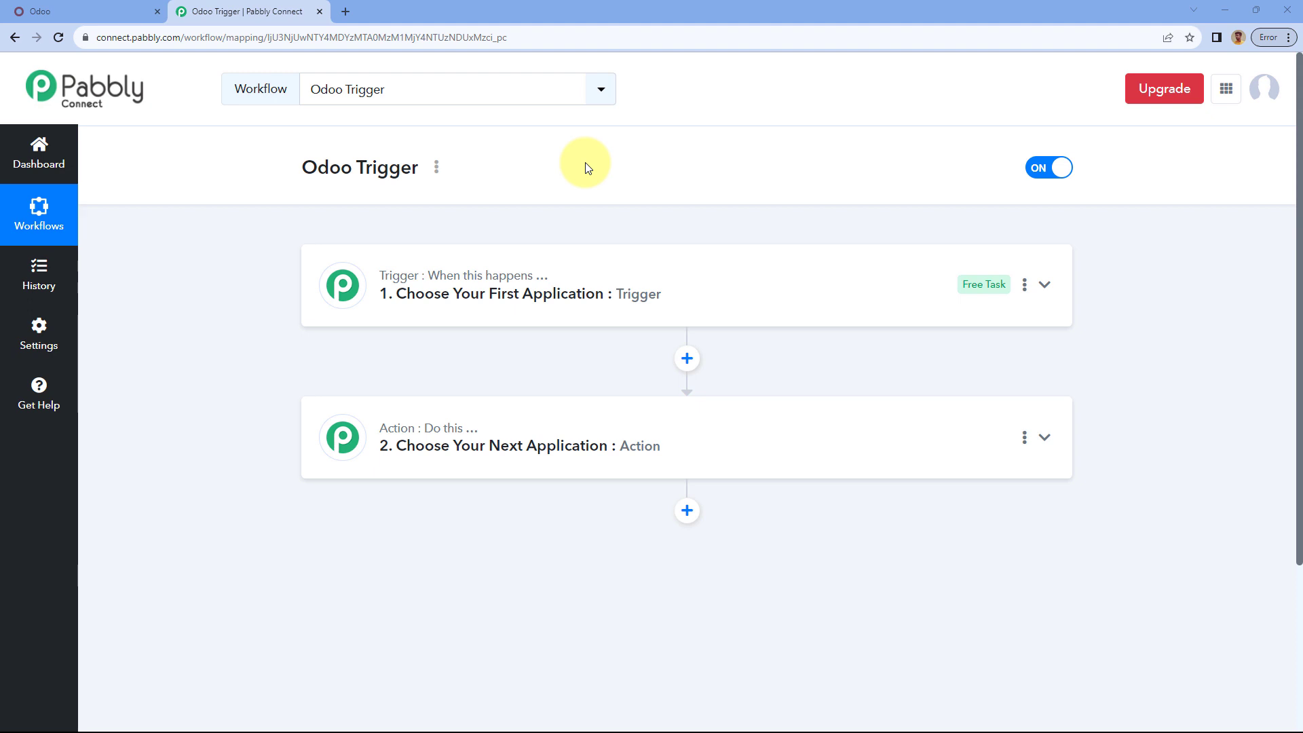
Step: Scroll down to the Odoo Trigger workflow's '1. Choose Your First Application' trigger card
scroll(585, 162, "down", 1)
Step: Make Odoo the trigger app with Configure Webhooks as the trigger event
left_click(689, 201)
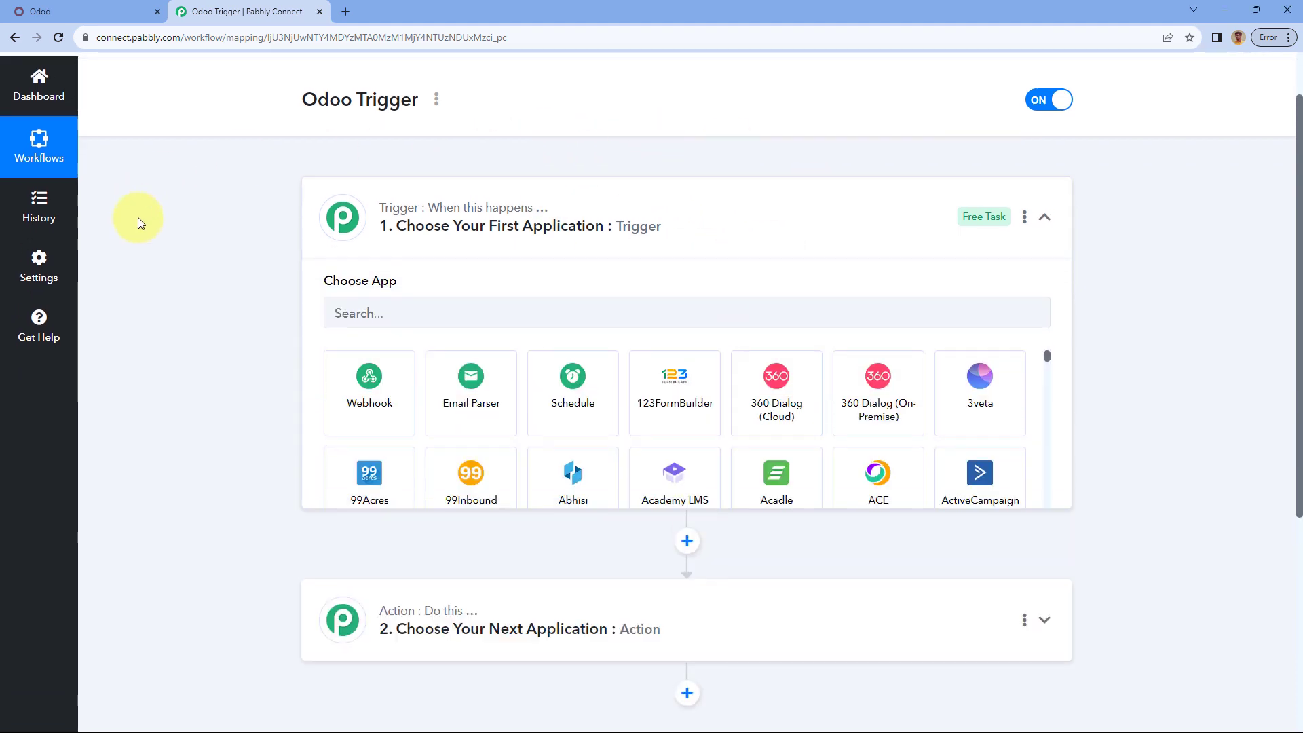
scroll(237, 231, "down", 1)
left_click(393, 243)
type("O")
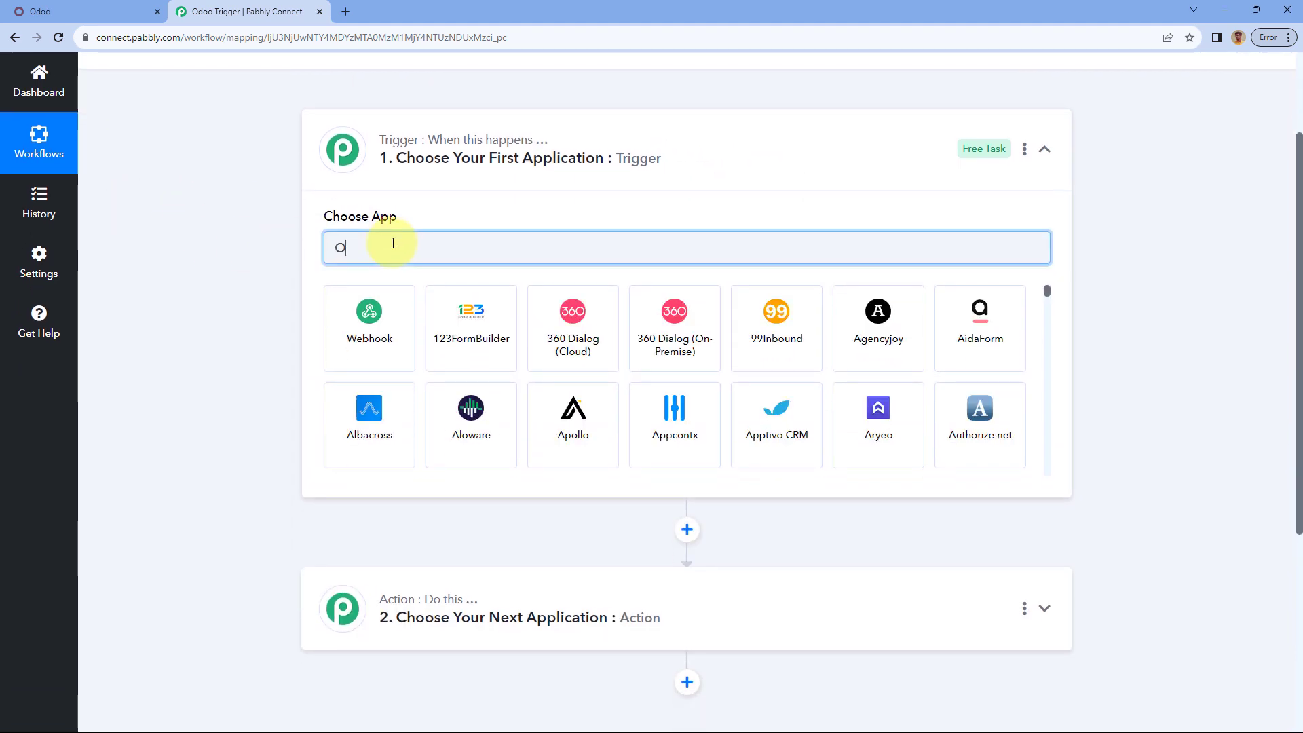
type("doo")
left_click(381, 327)
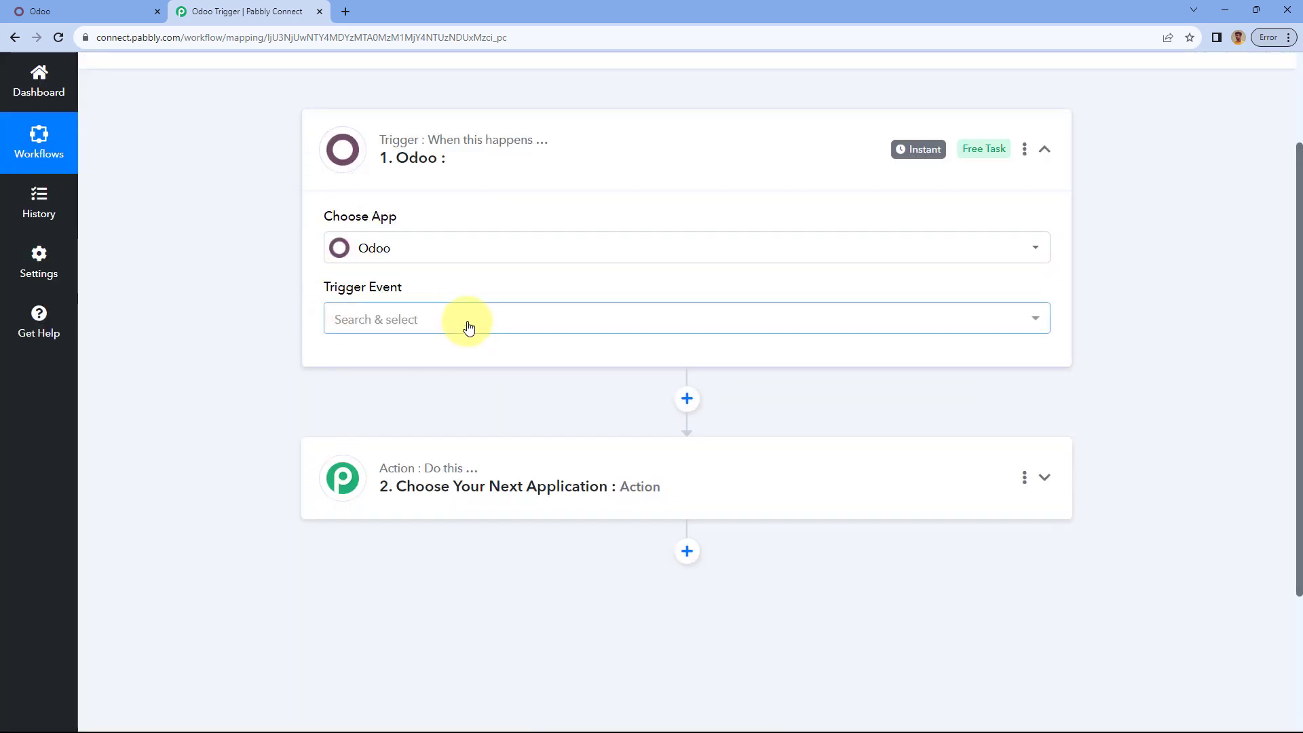
left_click(466, 322)
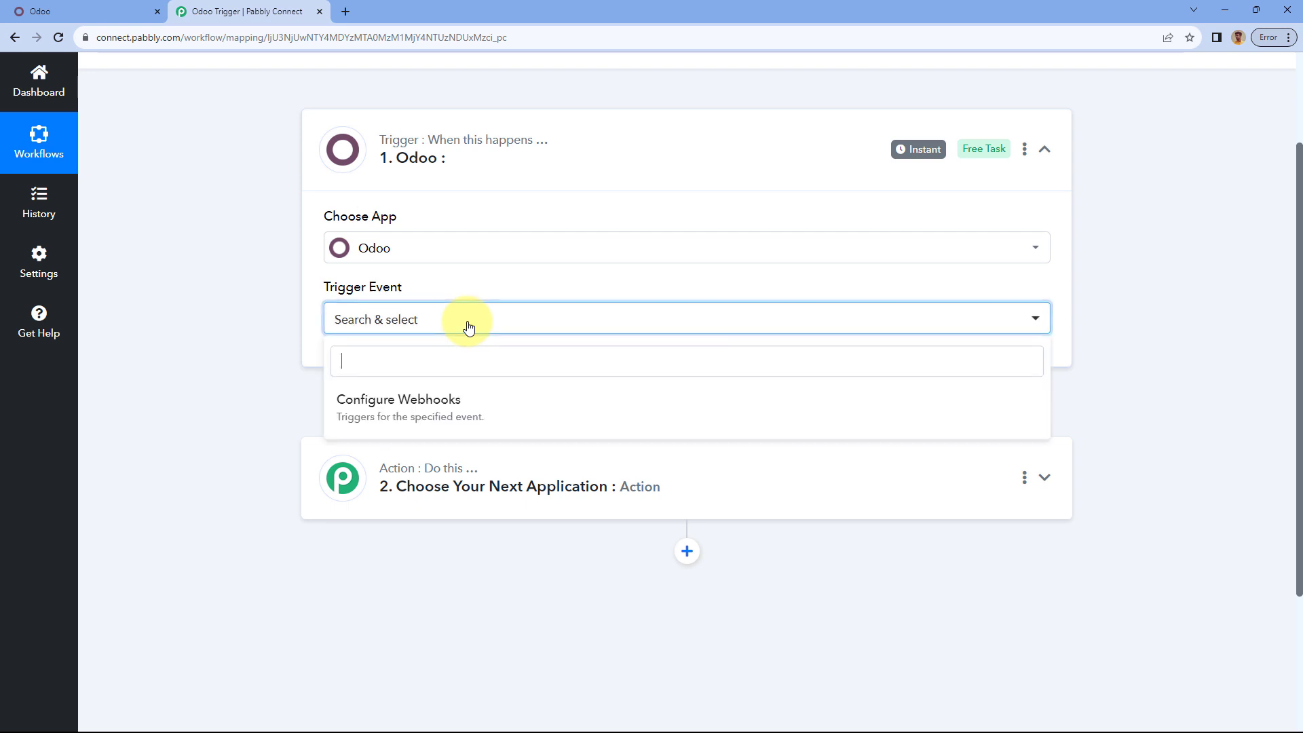
left_click(486, 405)
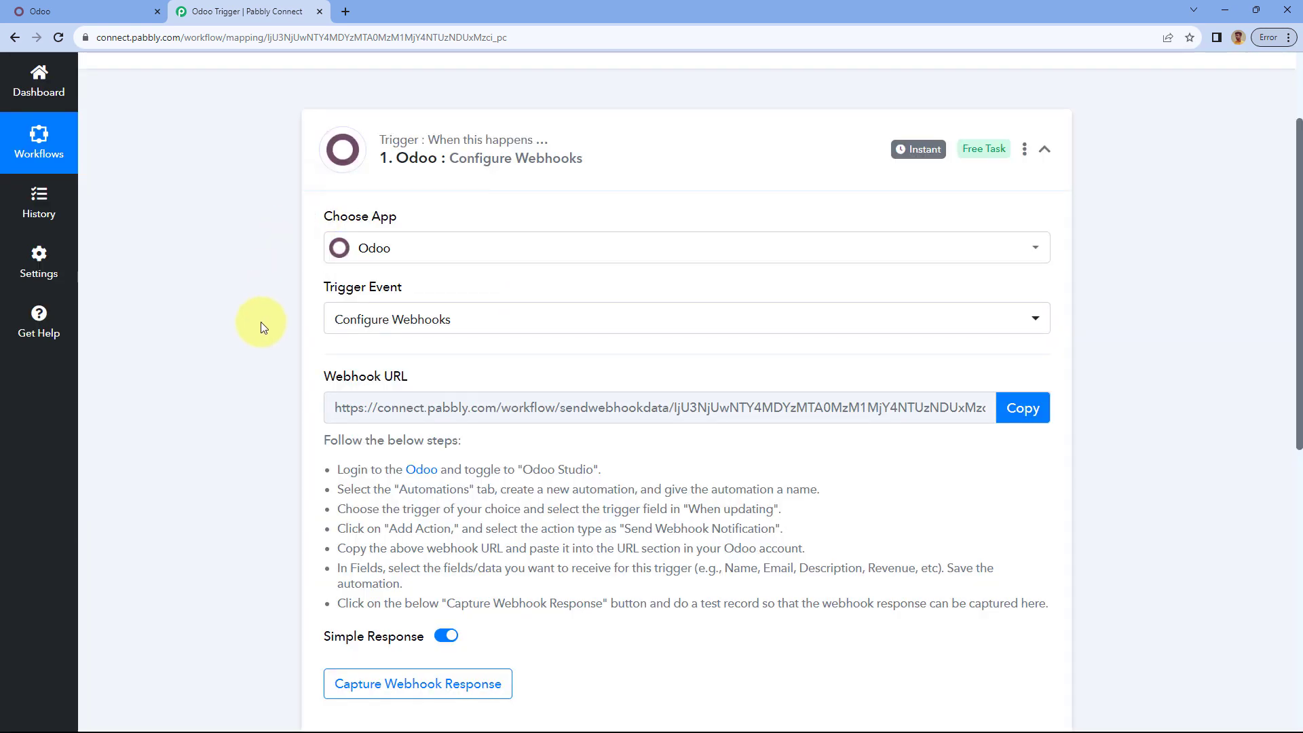
Step: Review the webhook setup steps and copy the Odoo trigger's webhook URL
scroll(283, 235, "down", 1)
left_click(283, 237)
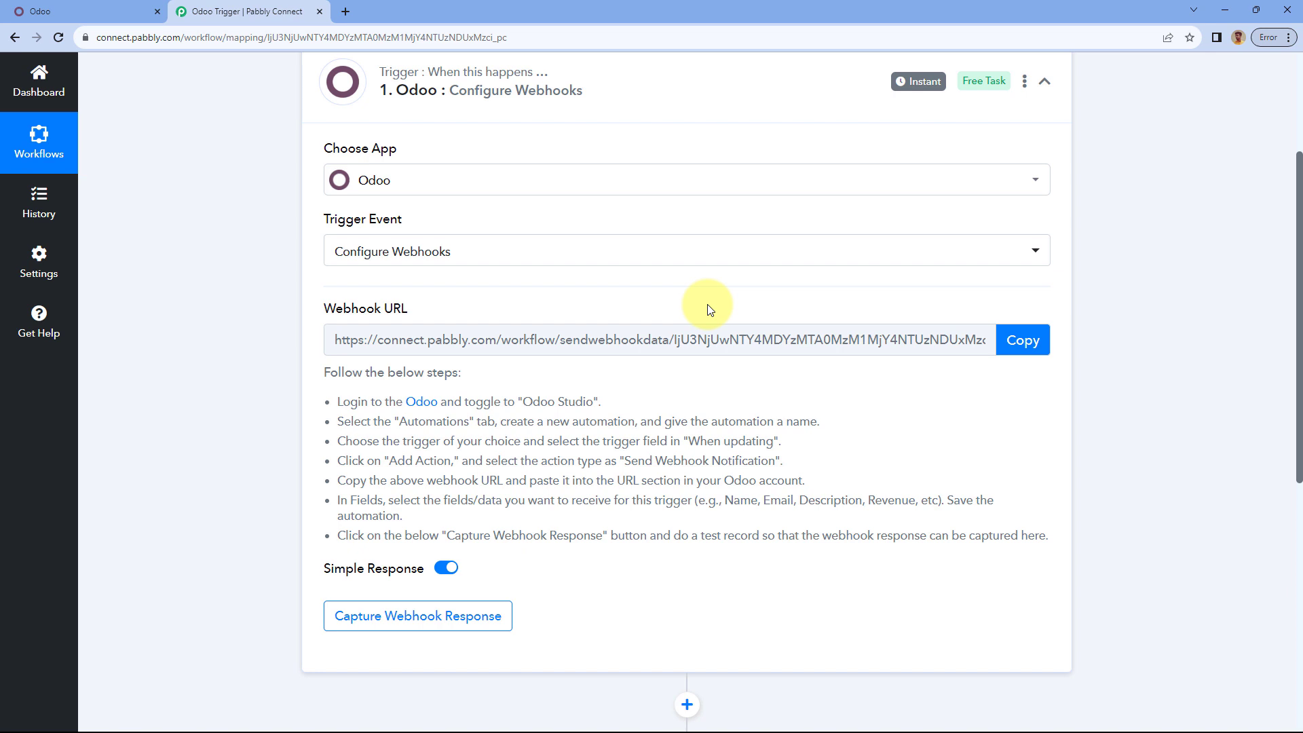
scroll(709, 310, "down", 1)
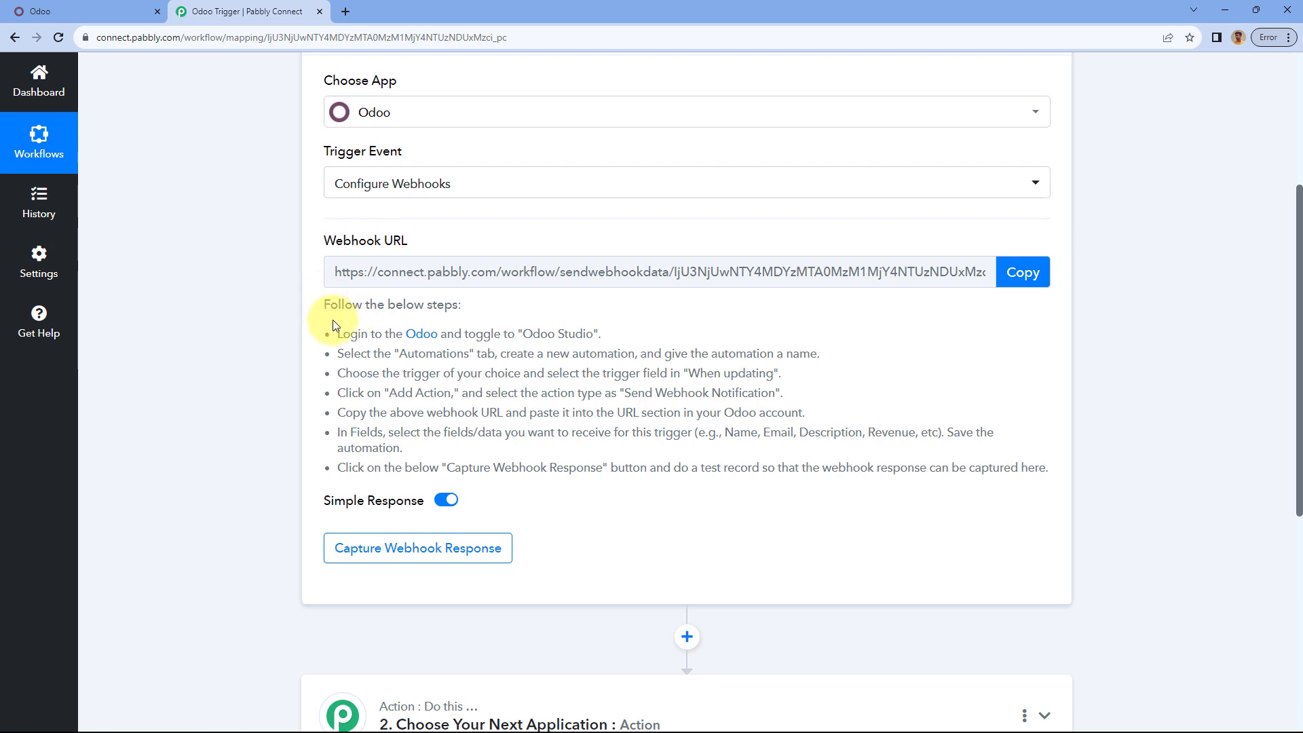
left_click_drag(337, 333, 1059, 459)
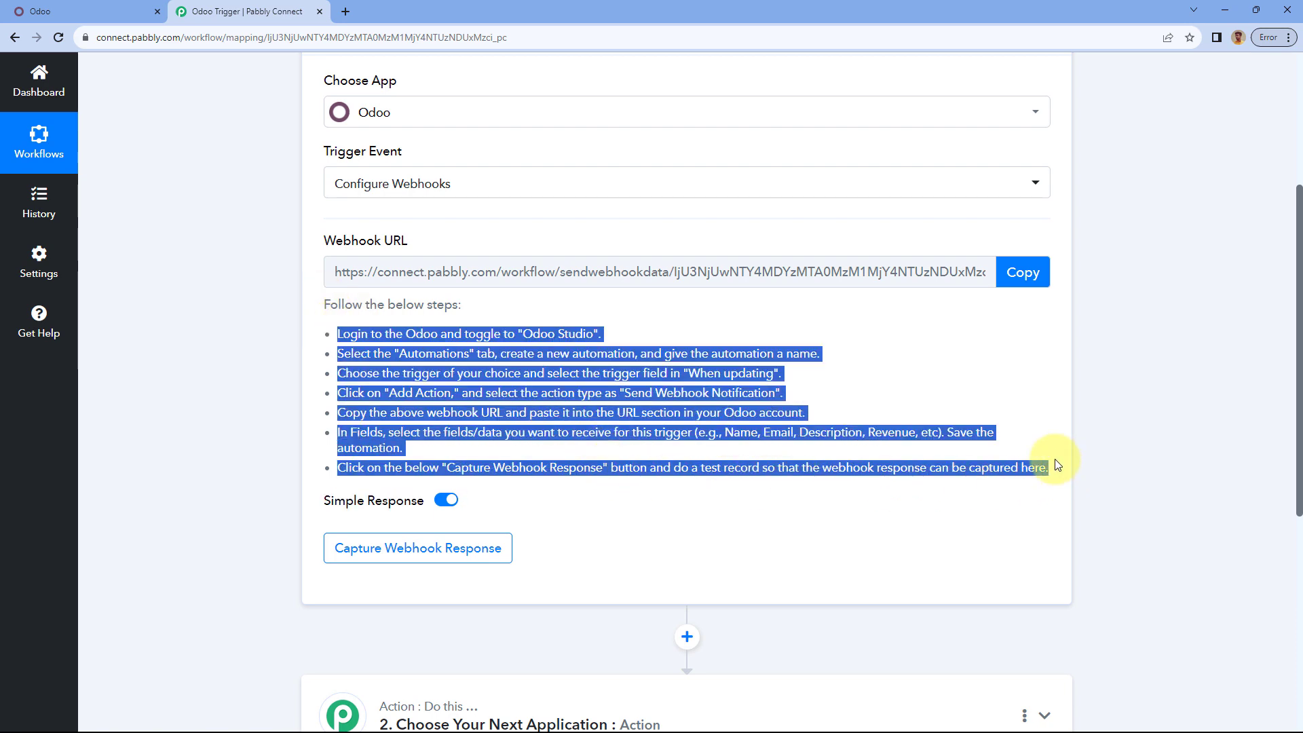
left_click(922, 366)
left_click(1024, 279)
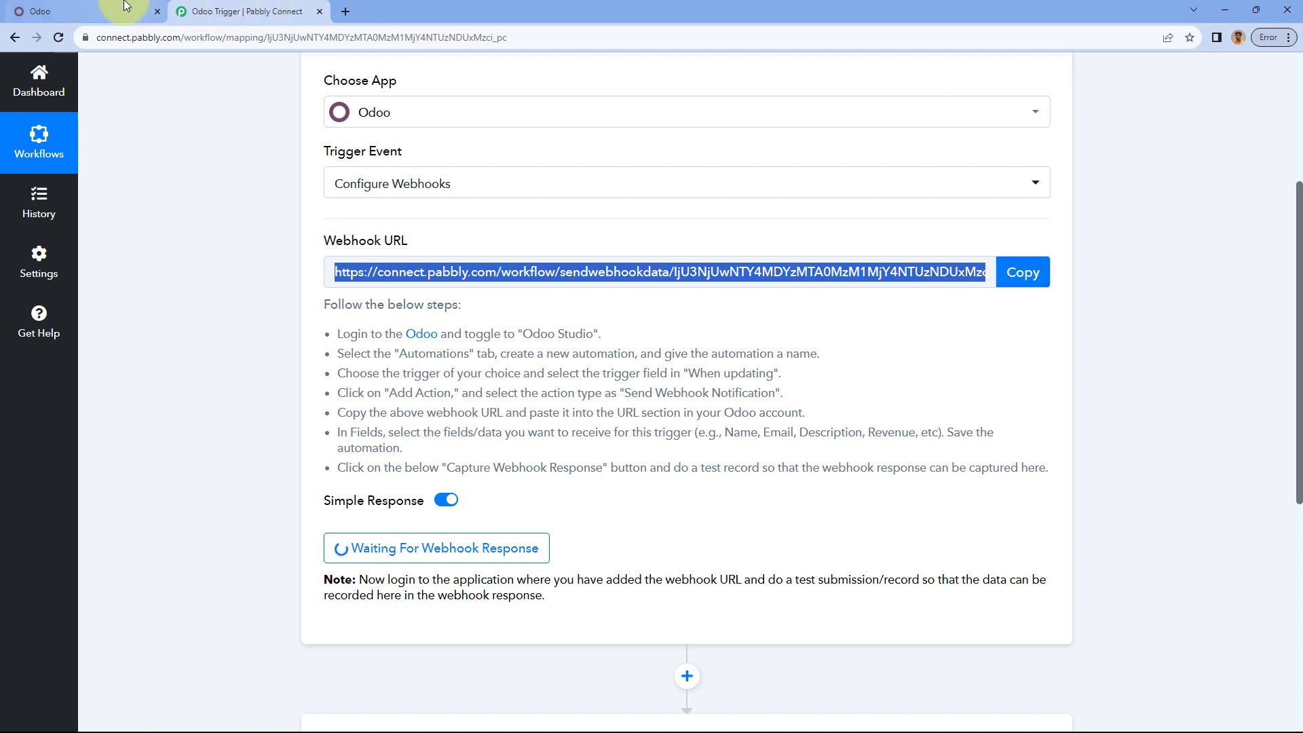
left_click(134, 13)
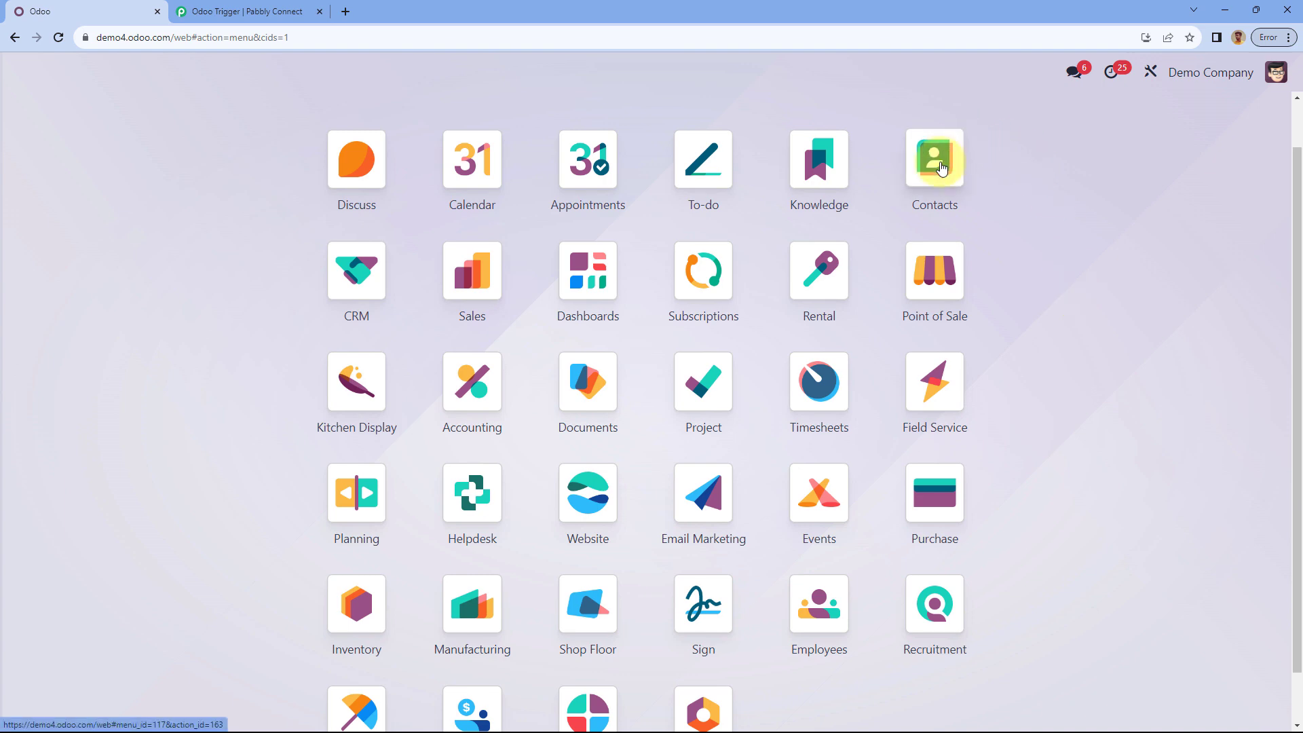
Step: Open the Odoo Contacts app and turn on Studio editing mode
left_click(941, 168)
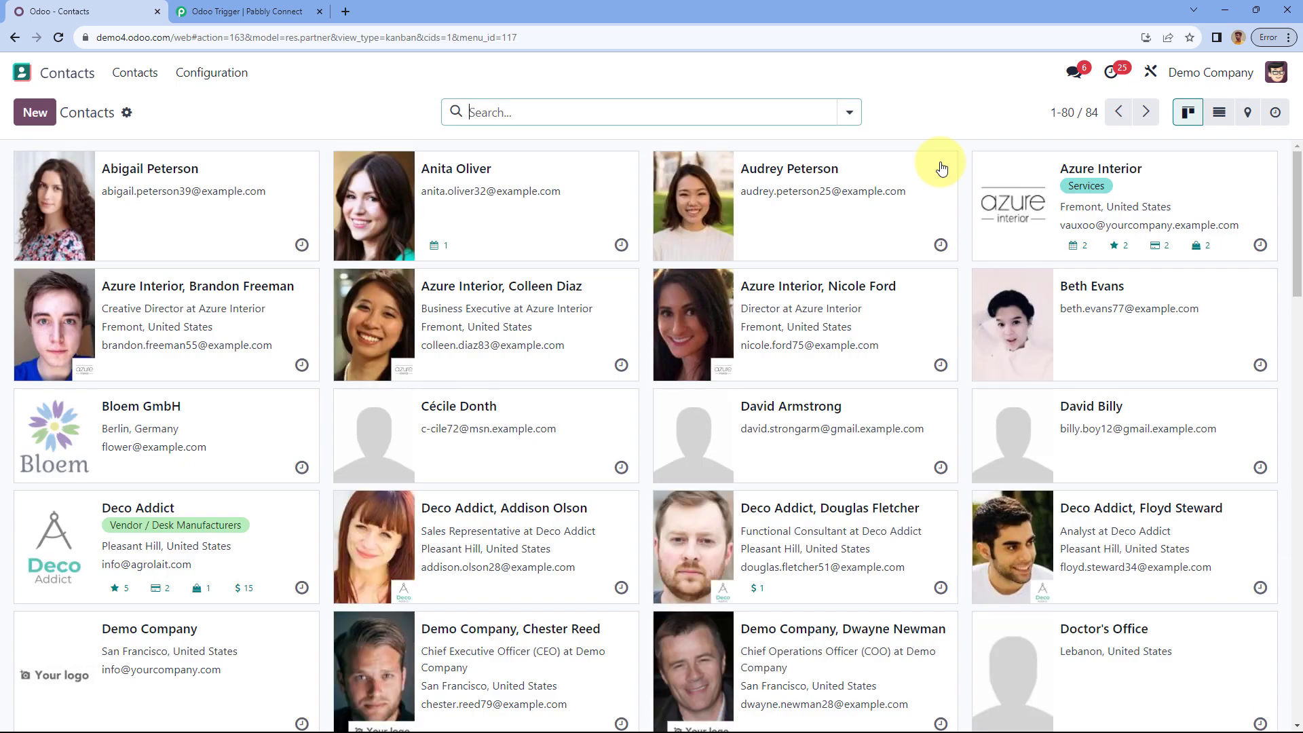
left_click(1152, 78)
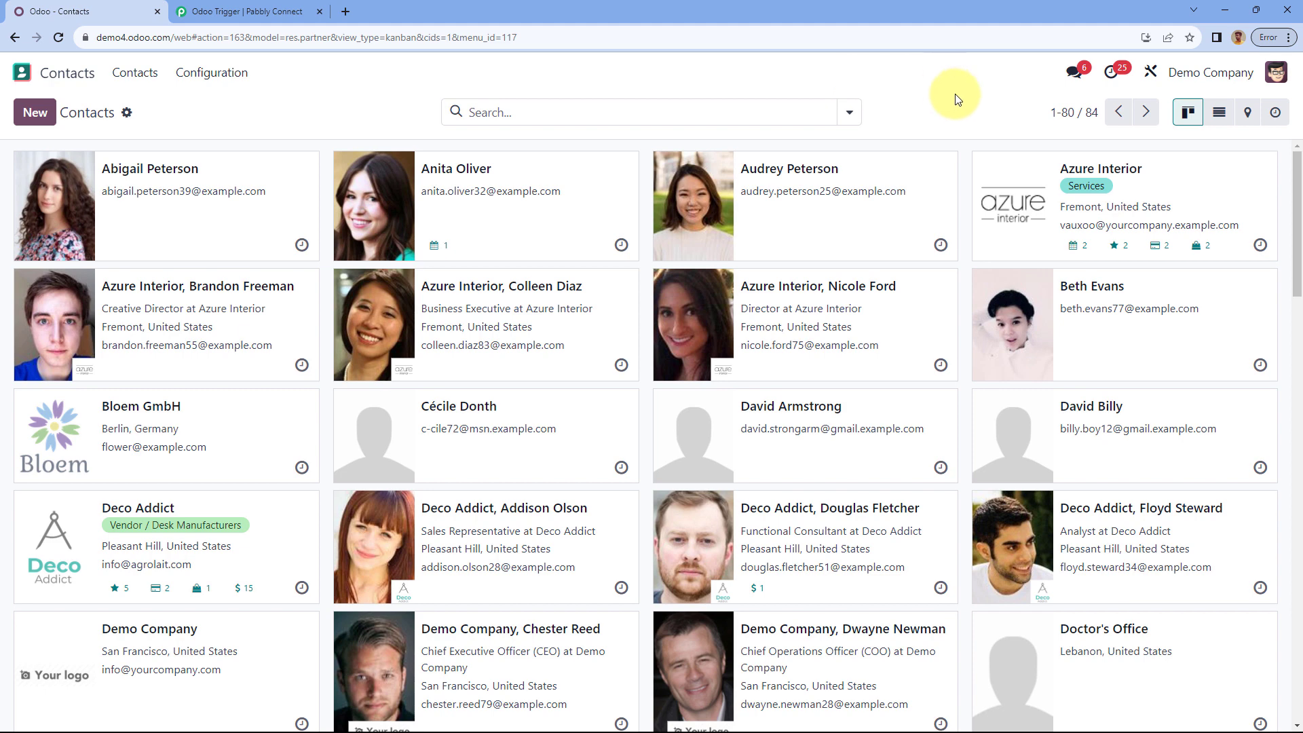
left_click(1154, 76)
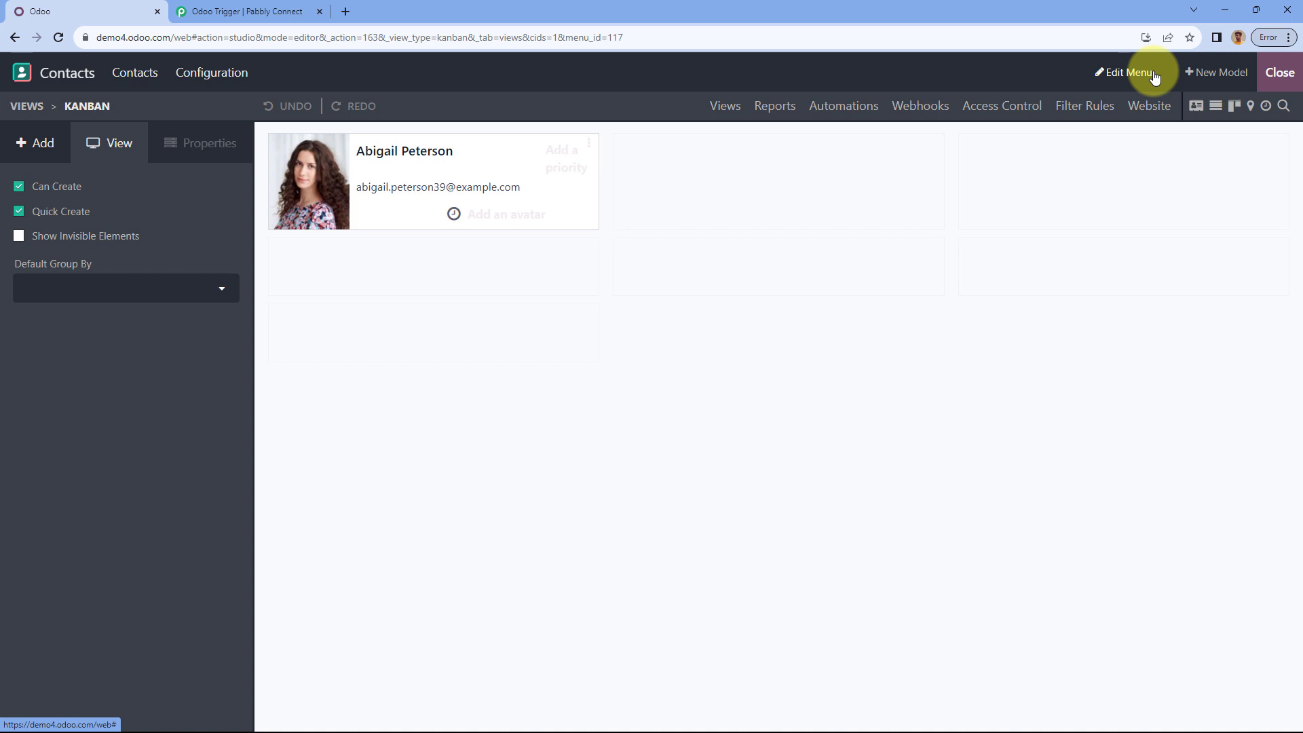
Step: Create a contacts automation rule named 'Pabbly Trigger' that triggers On save
left_click(856, 118)
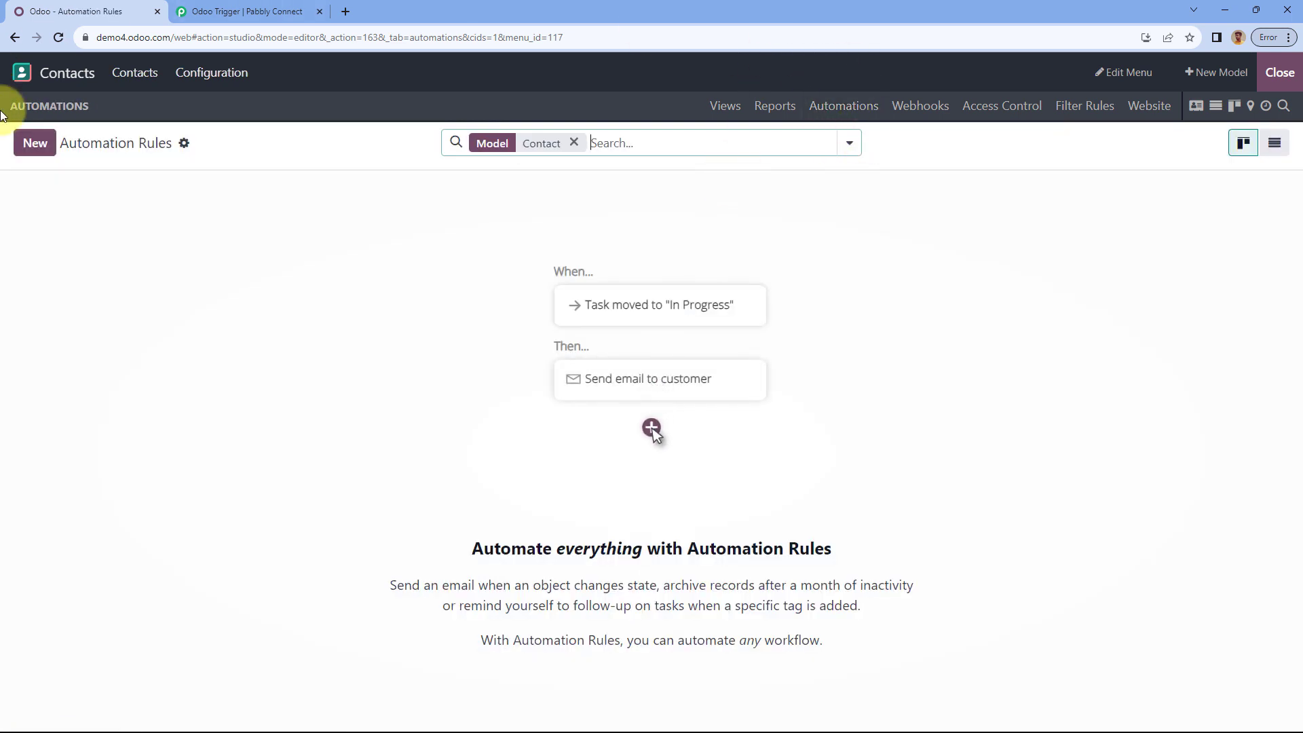
left_click(37, 144)
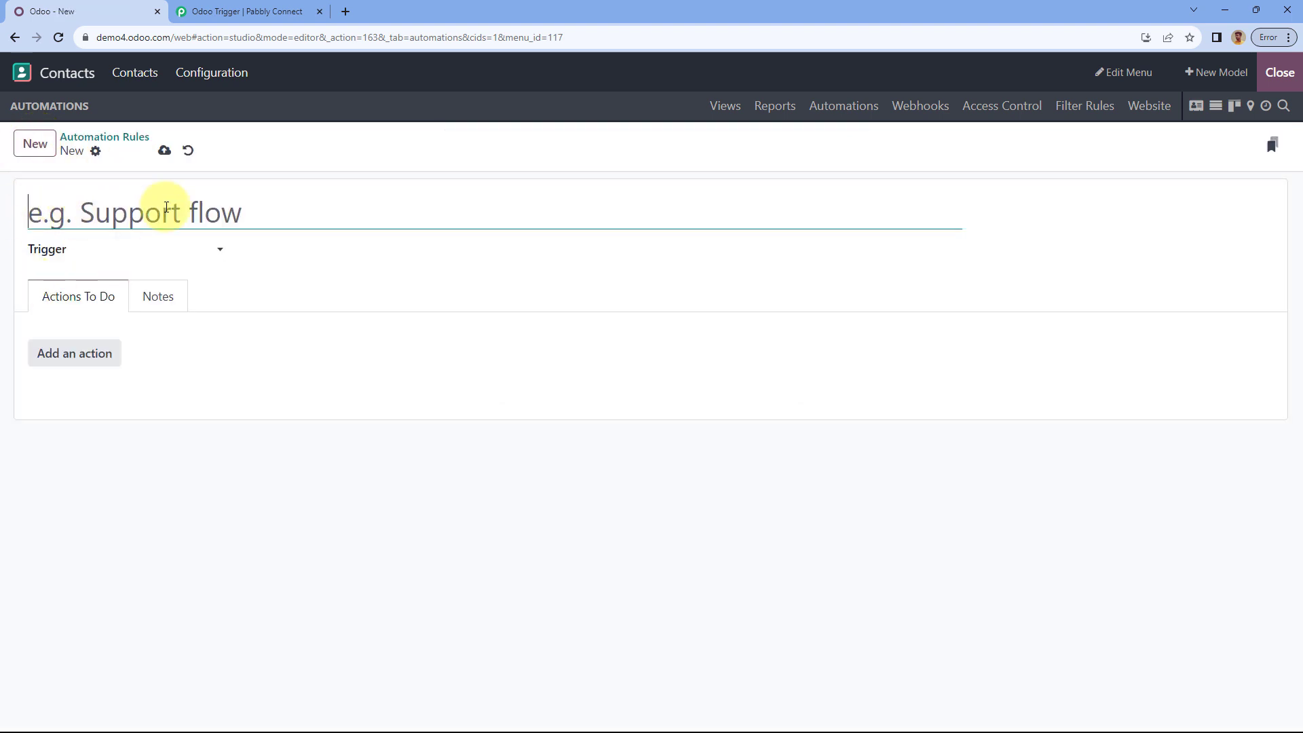
type("P")
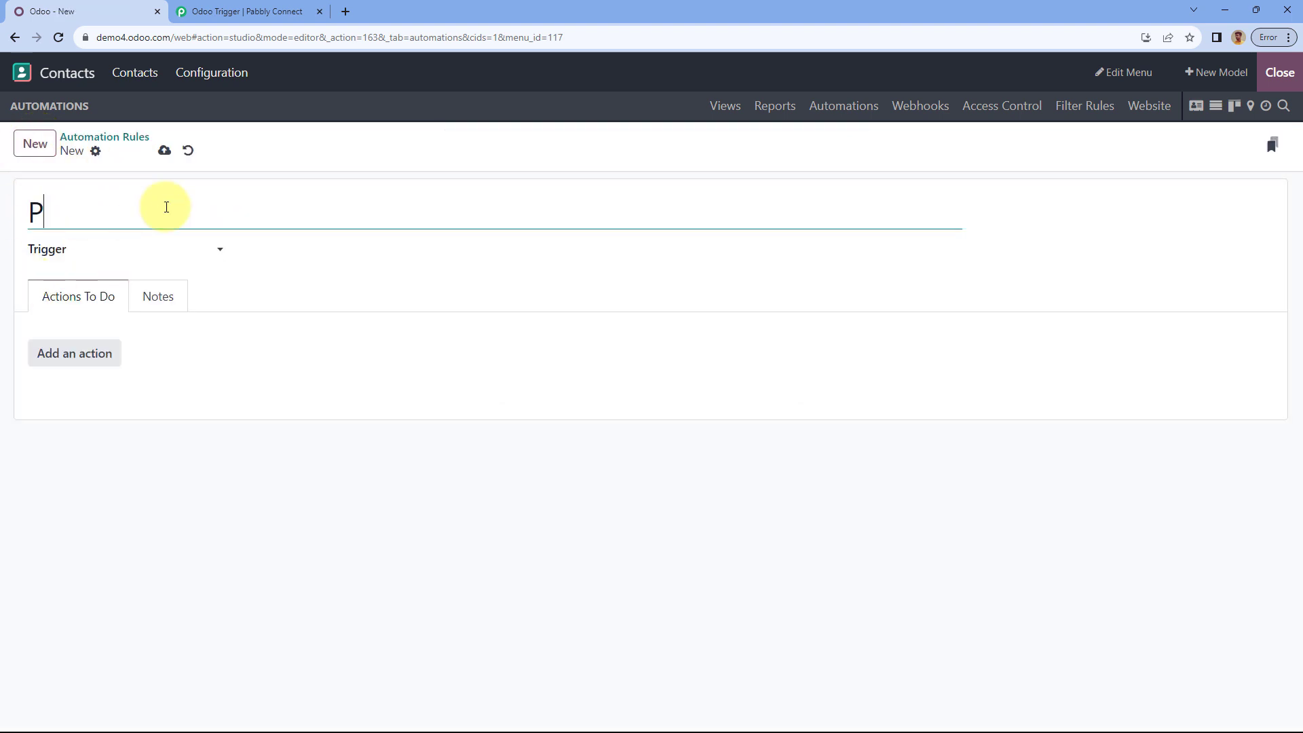
type("abbly Trigger")
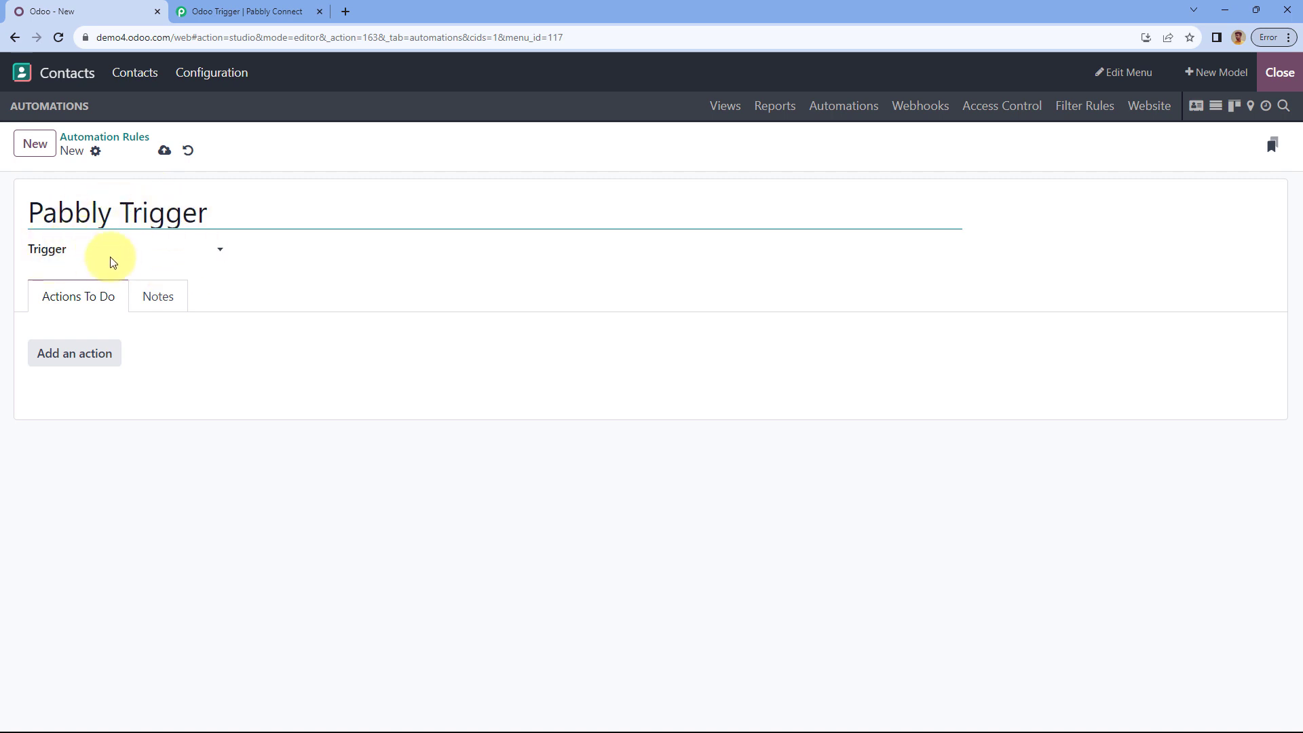
left_click(214, 253)
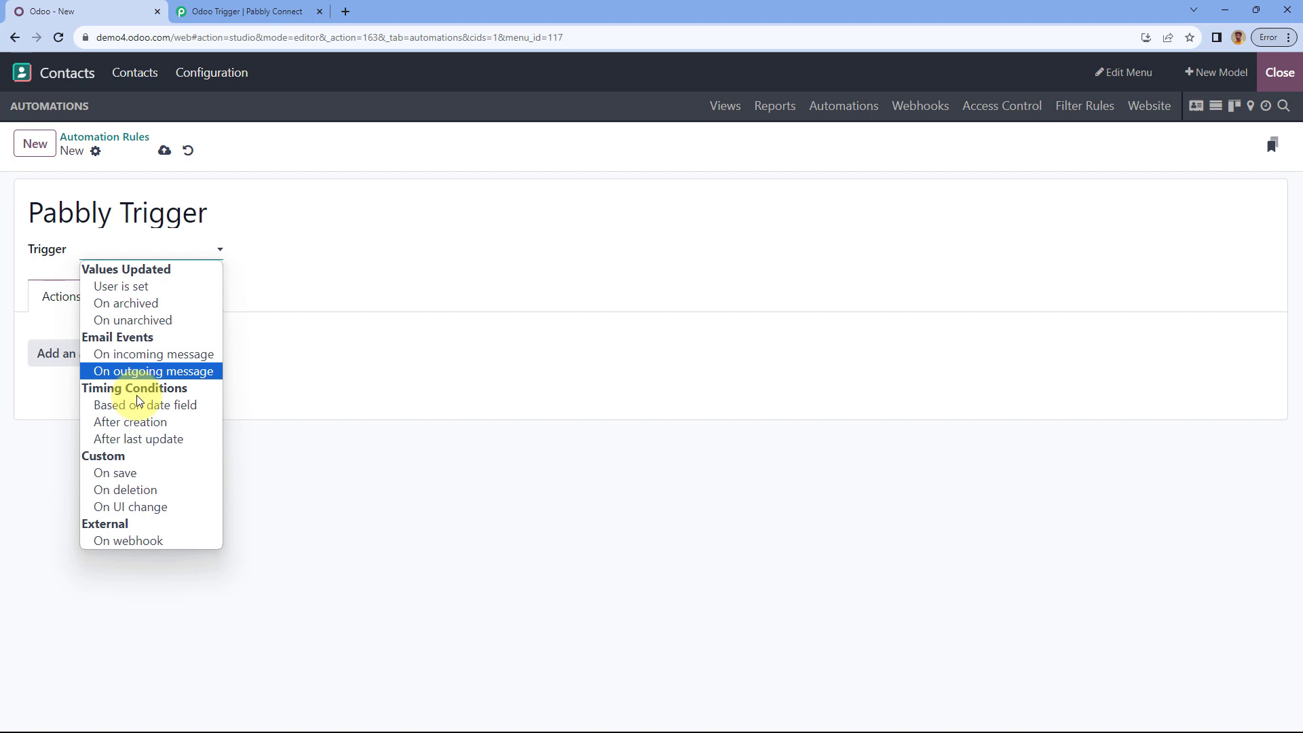
left_click(129, 475)
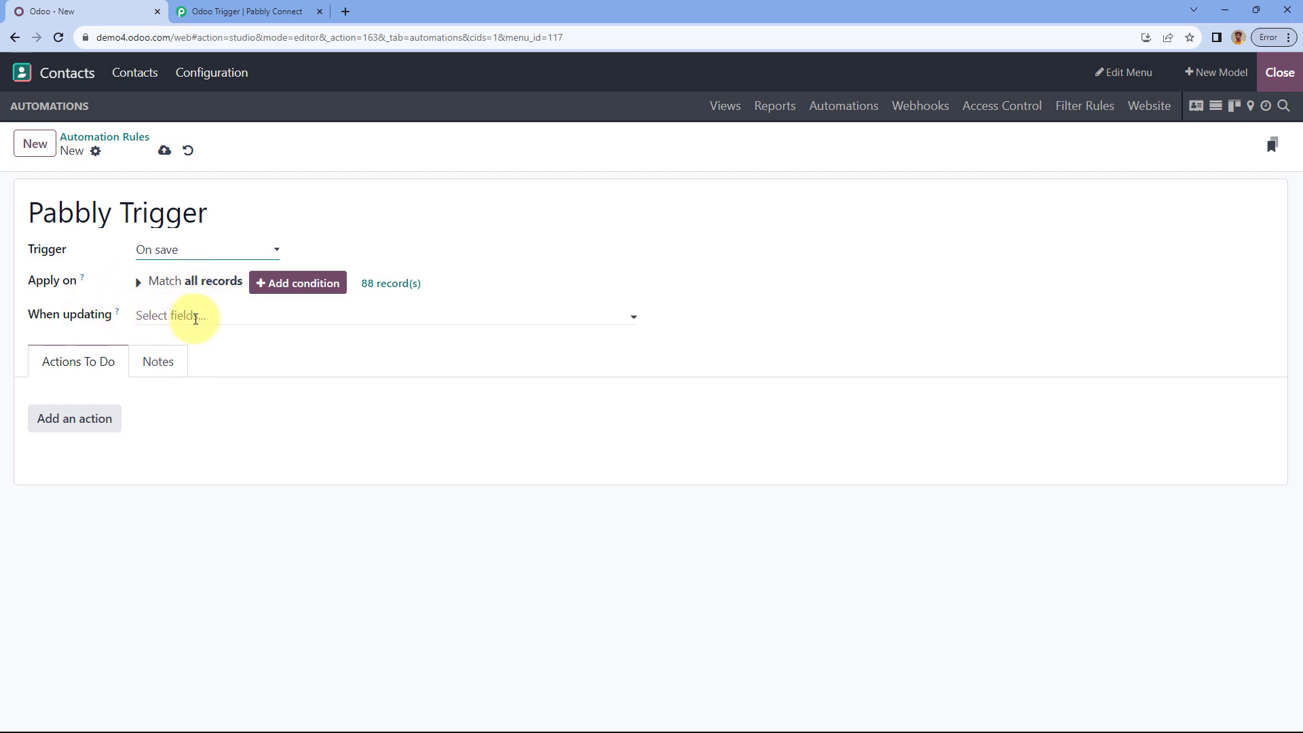
left_click(195, 318)
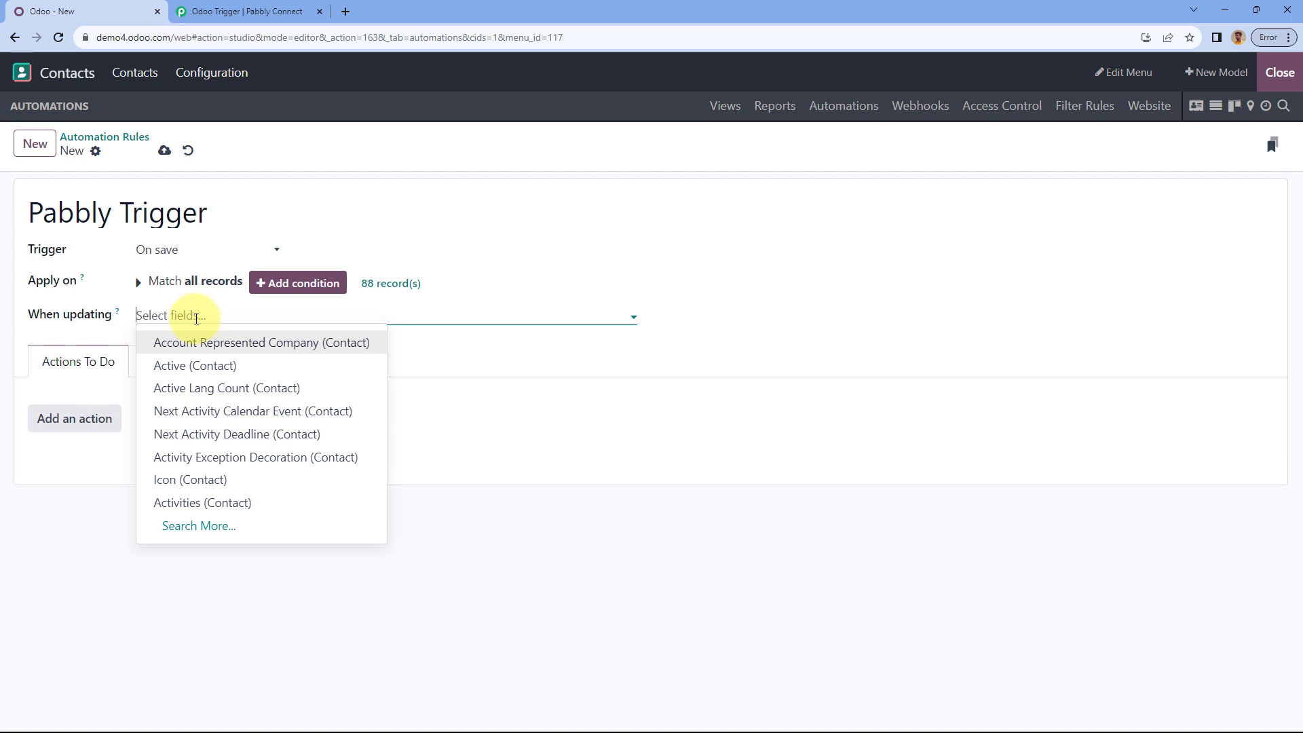
Step: Have the Pabbly Trigger rule watch the Name (Contact) field for updates
type("Name")
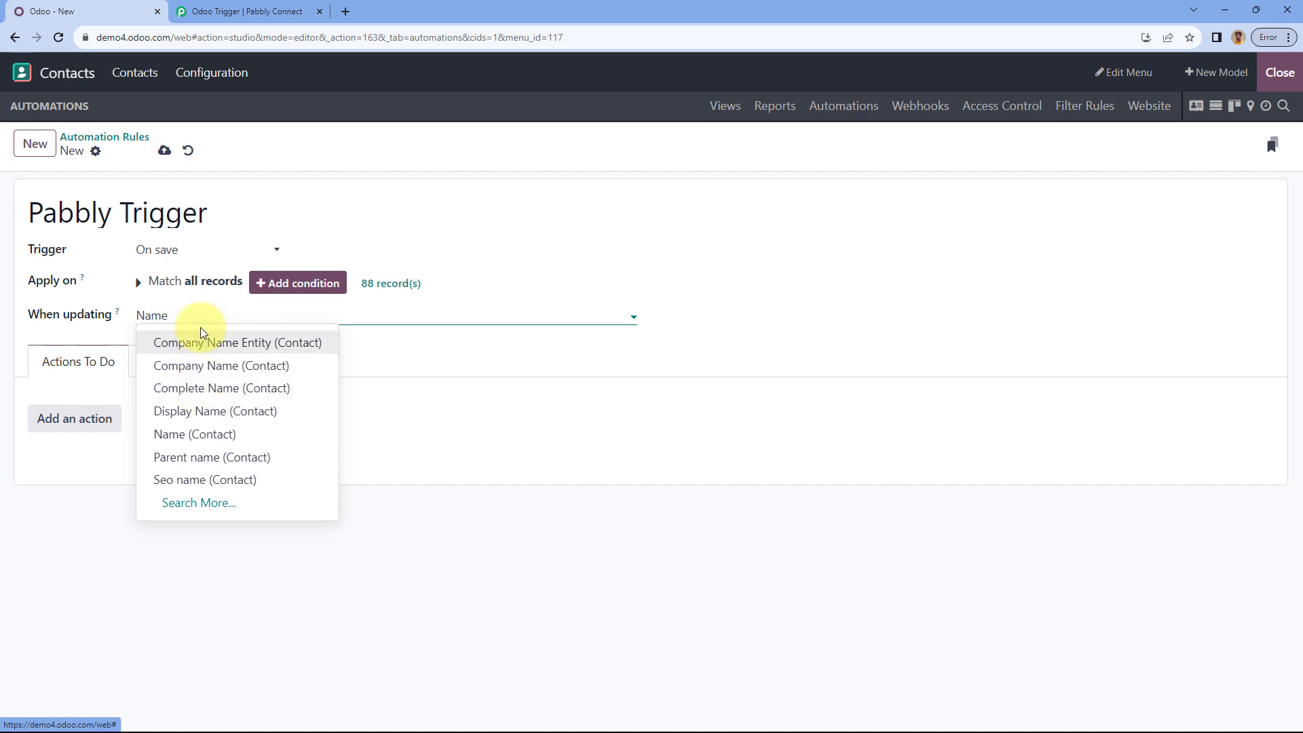
left_click(169, 435)
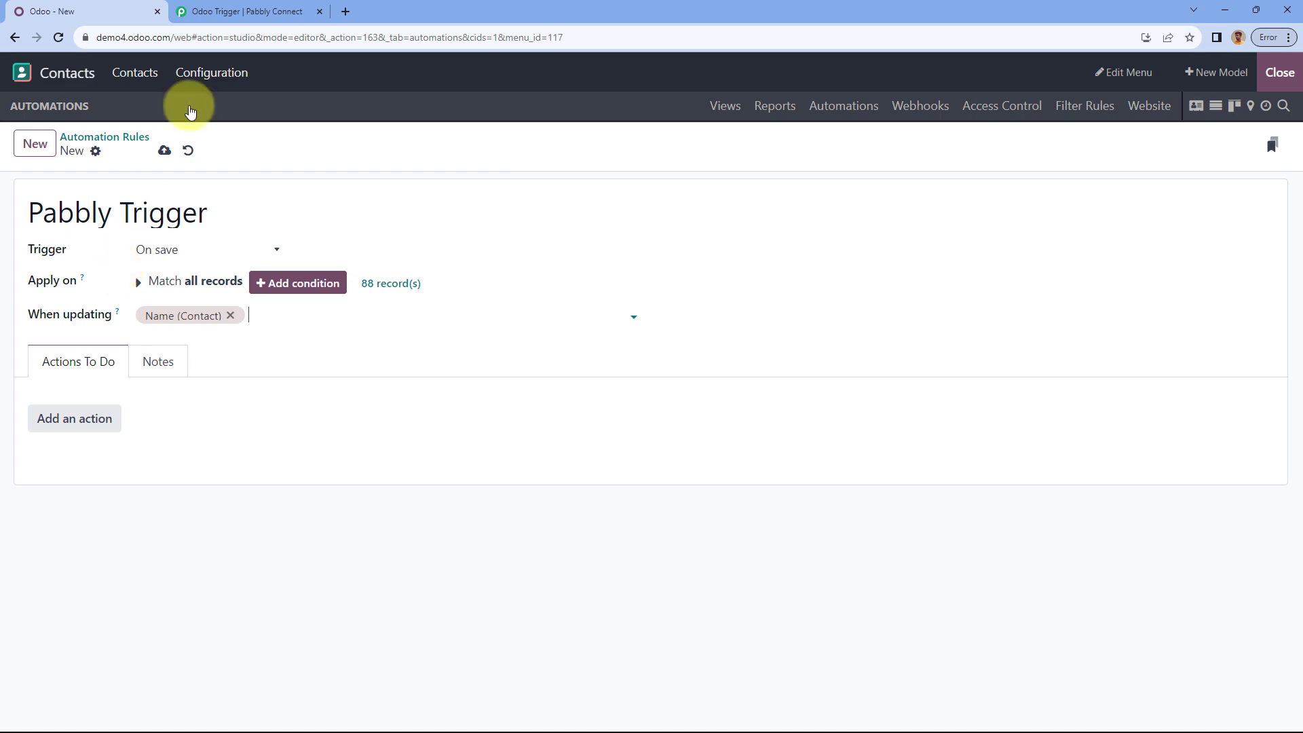
left_click(239, 12)
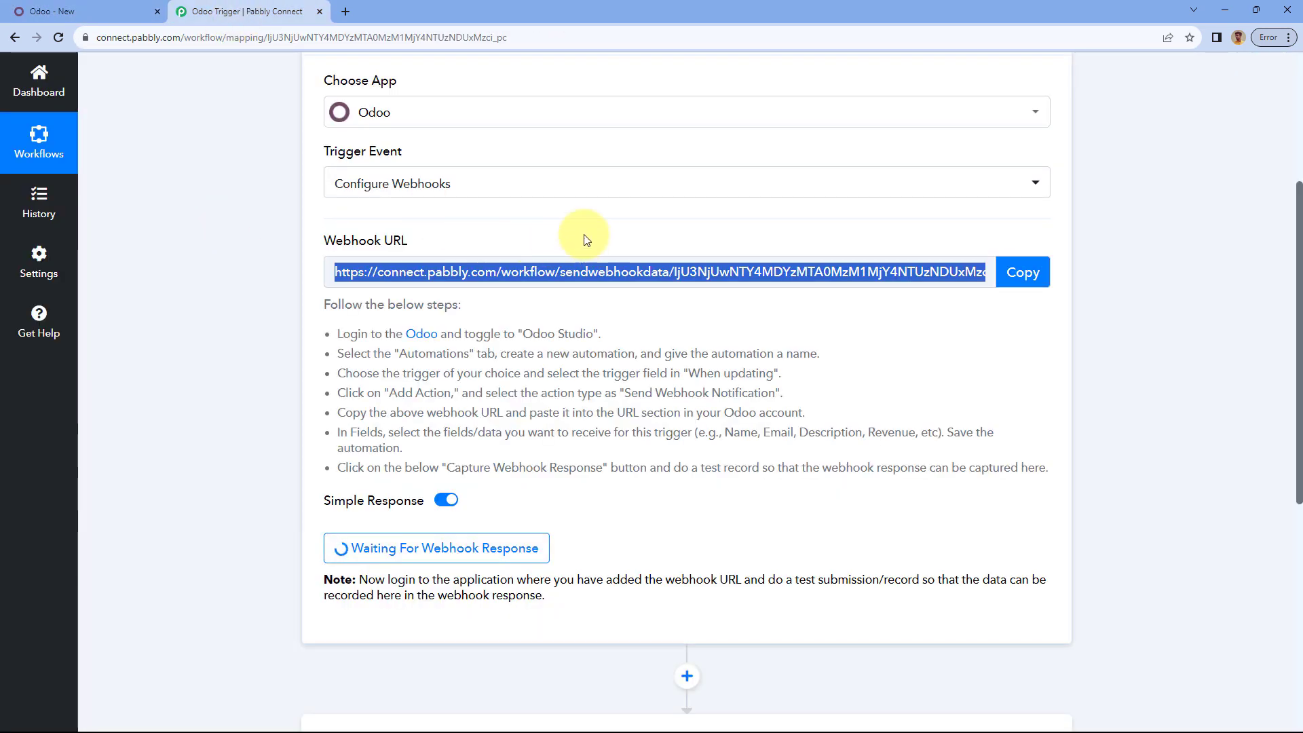
Step: Add a Send Webhook Notification action to the Pabbly Trigger rule
left_click(75, 8)
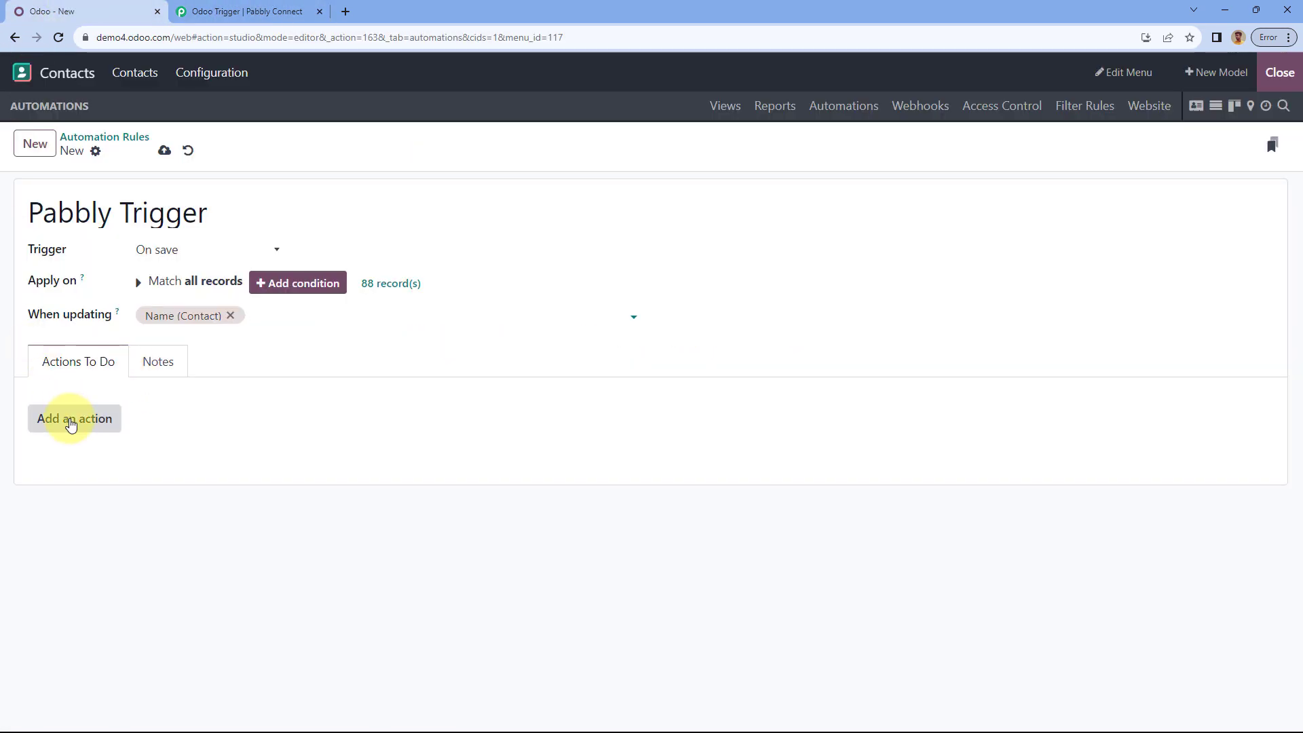
left_click(71, 421)
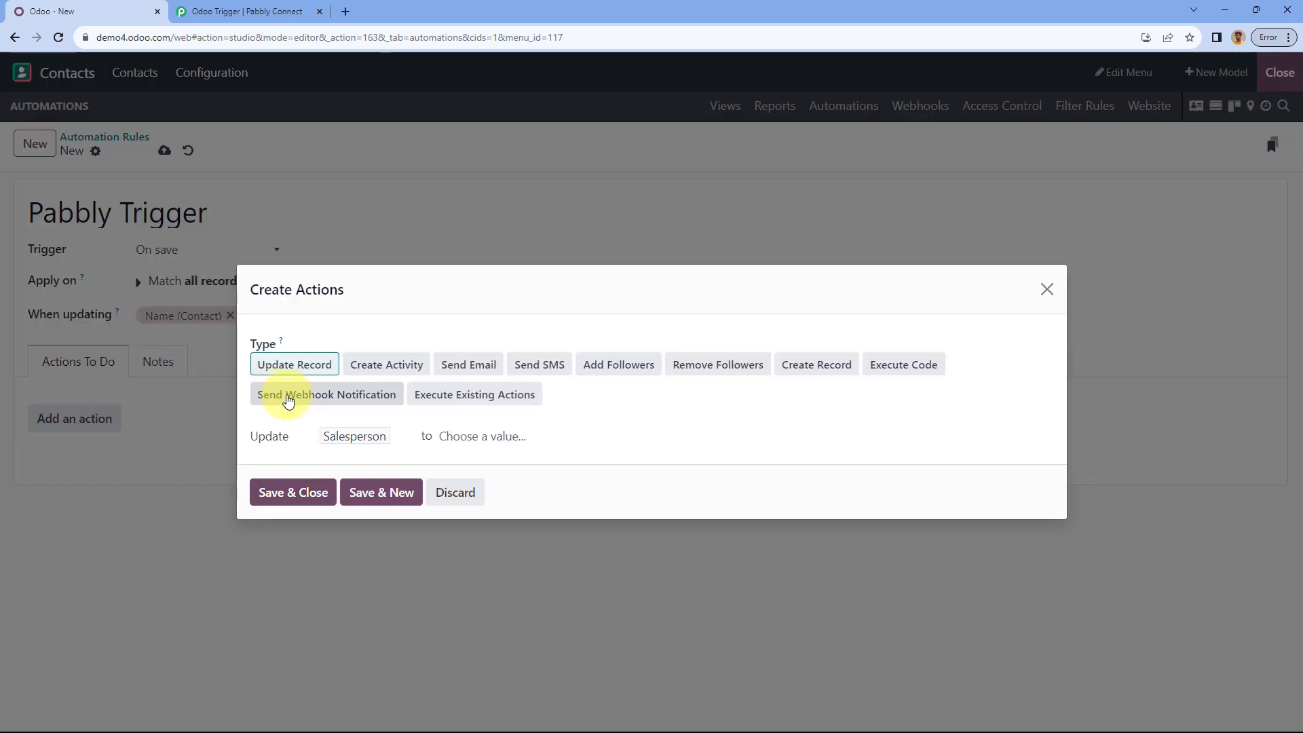
left_click(288, 401)
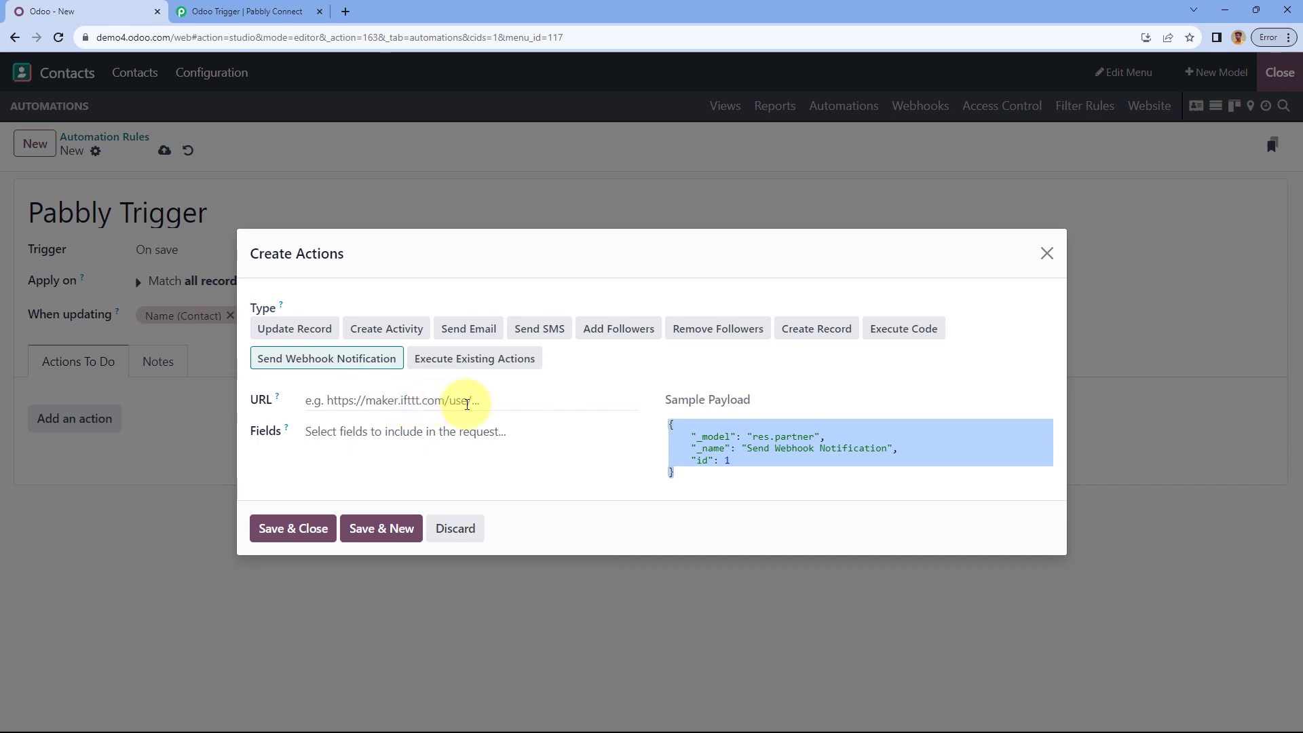
Step: Copy the Pabbly Connect webhook URL for the Odoo action
left_click(269, 7)
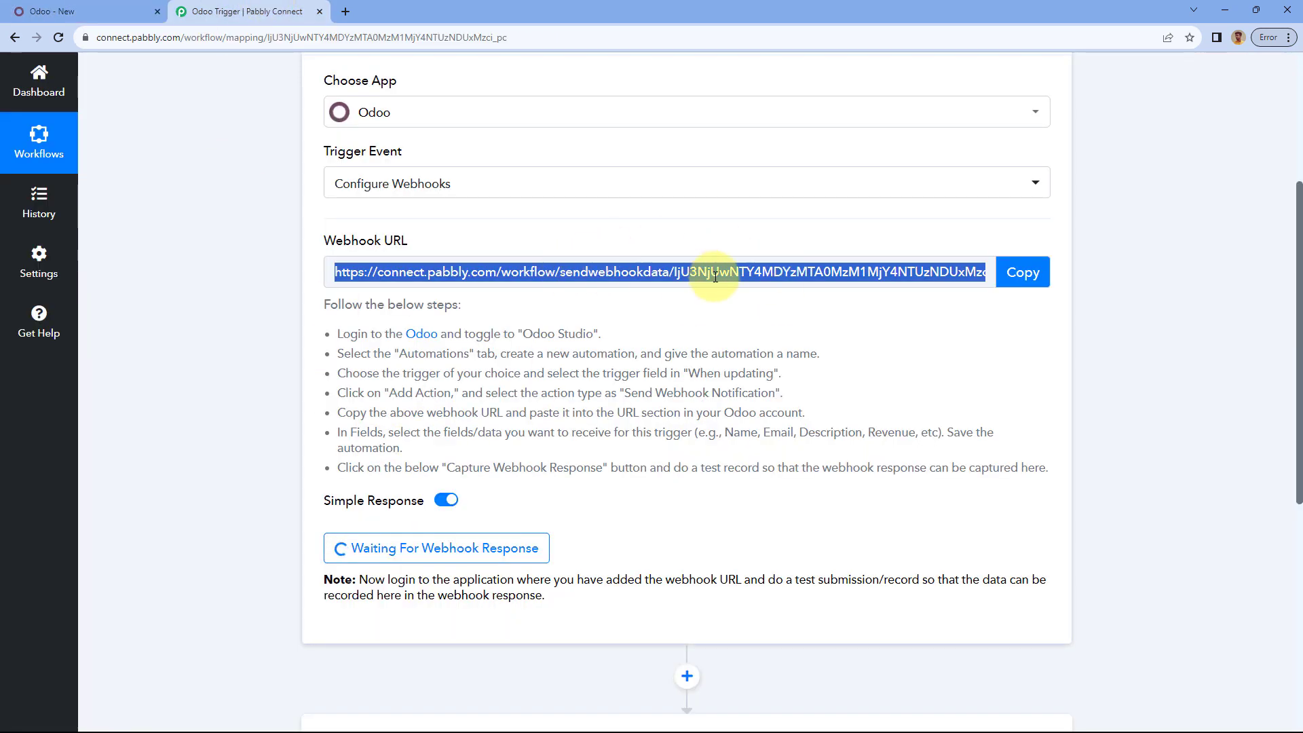
left_click(1023, 272)
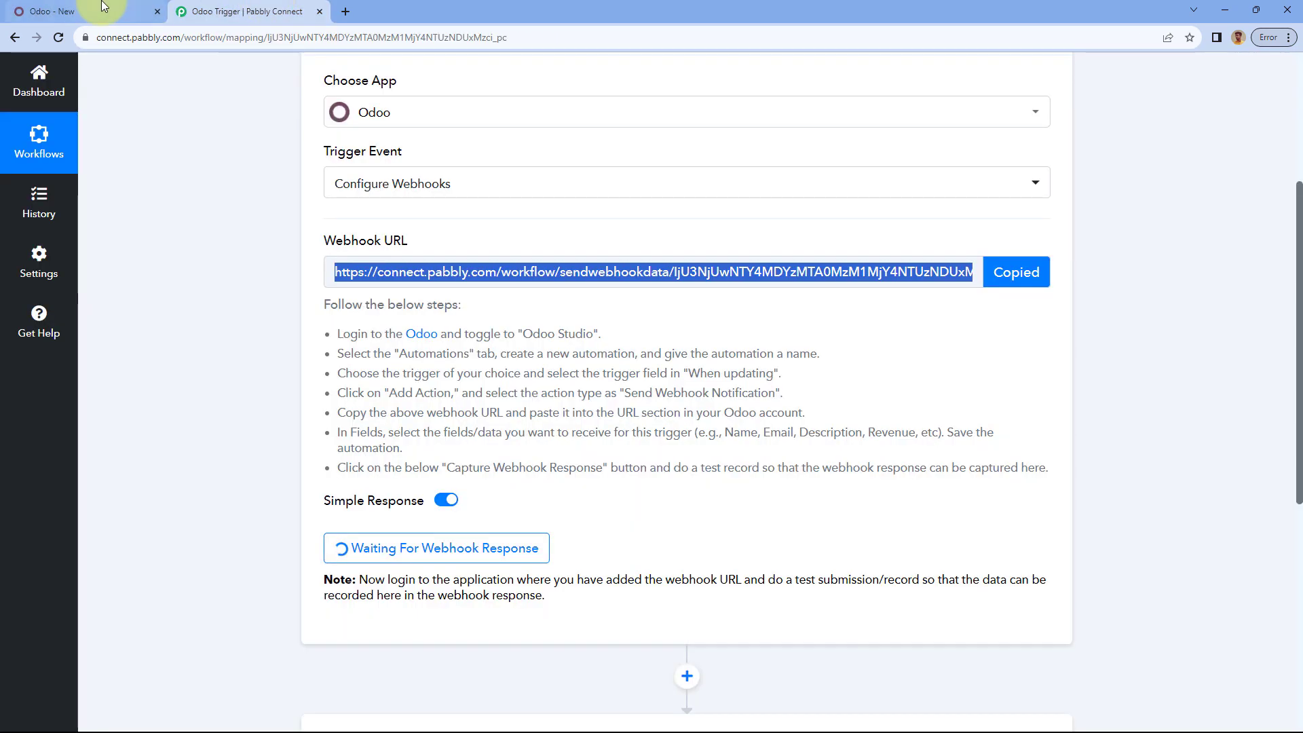
left_click(102, 10)
Step: Paste the Pabbly URL and add Name, Email, Mobile and Complete Address fields
right_click(399, 399)
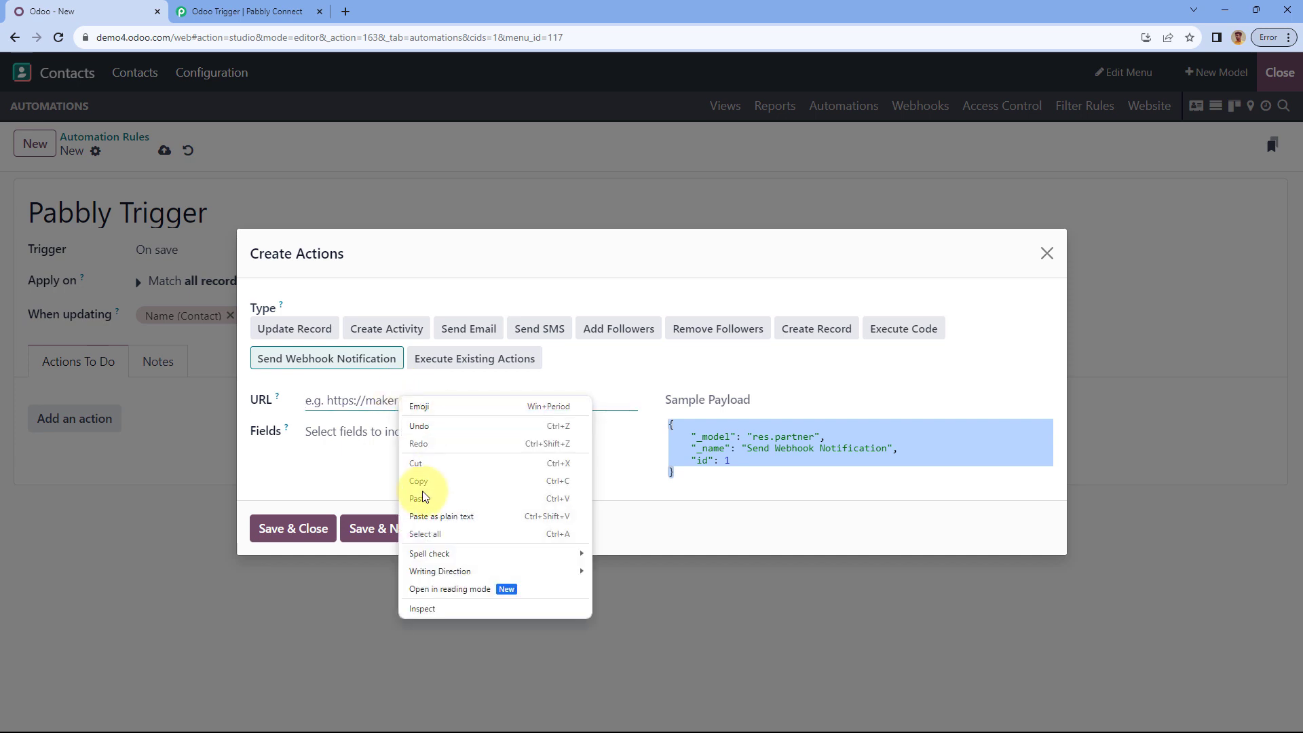
left_click(421, 501)
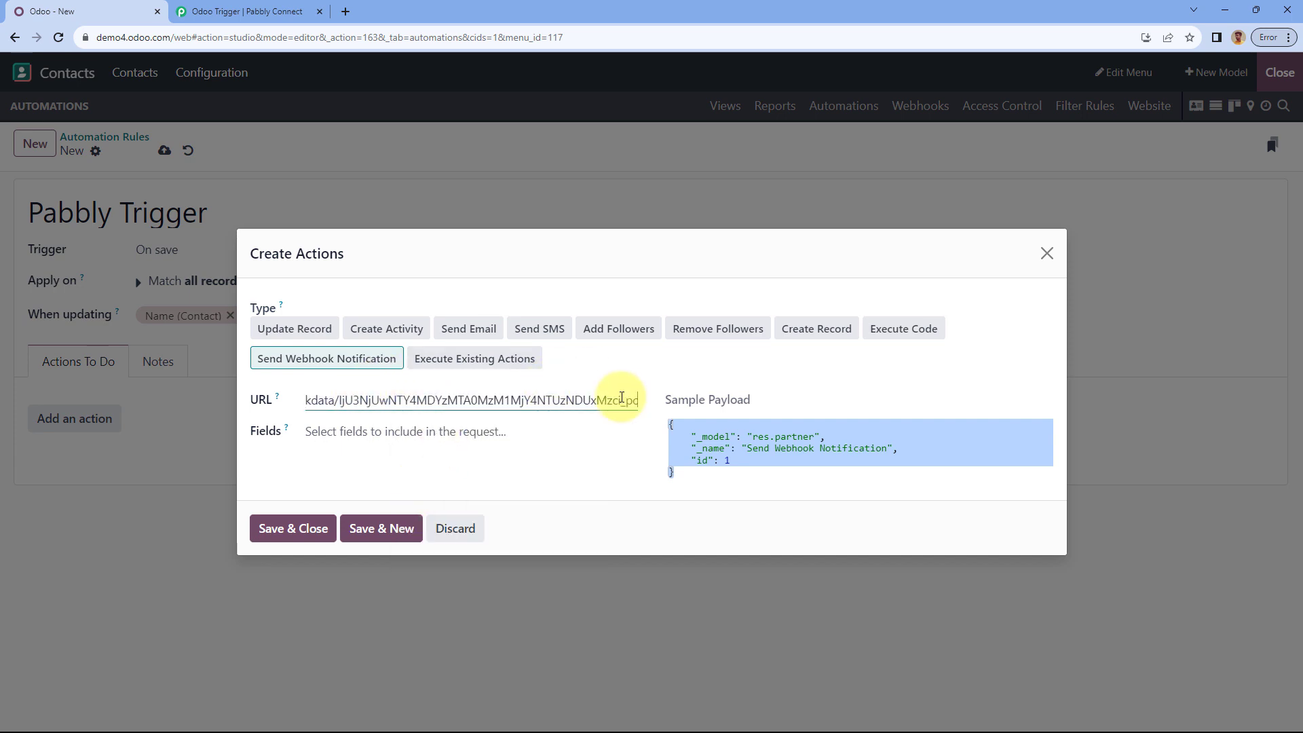
left_click(349, 429)
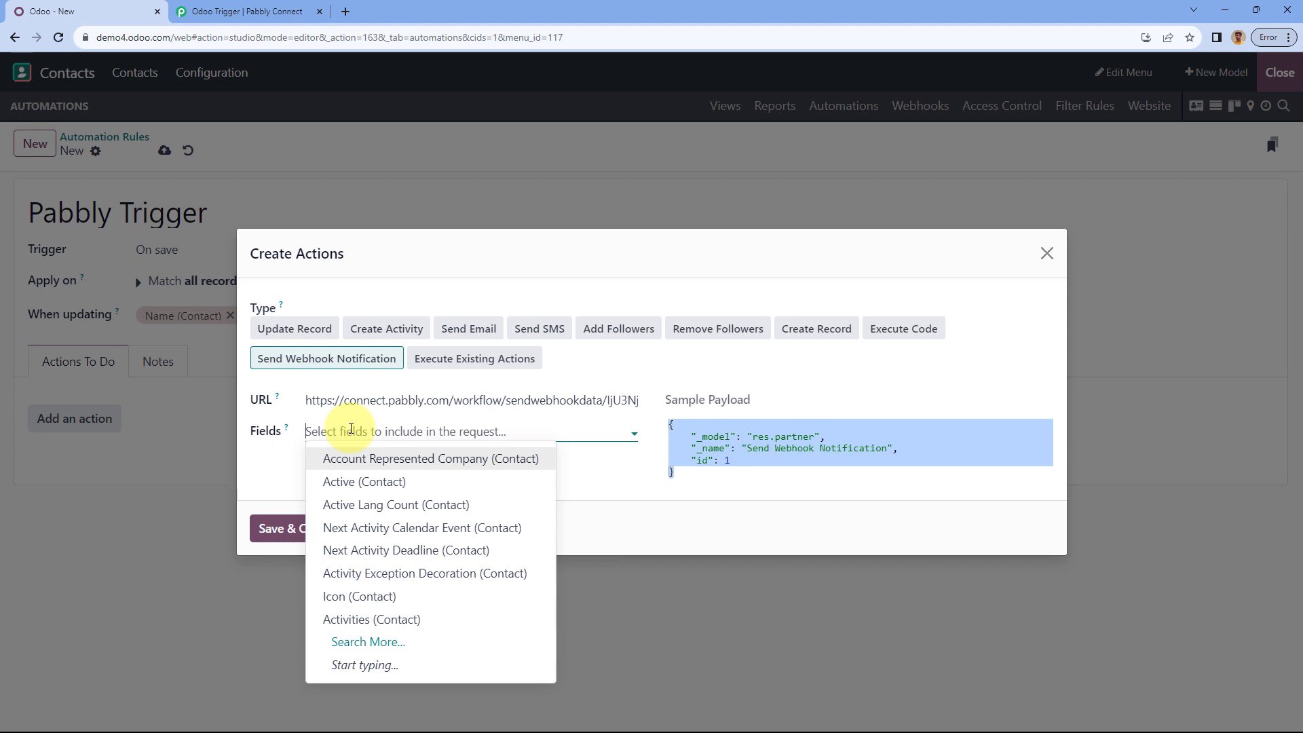
type("Name")
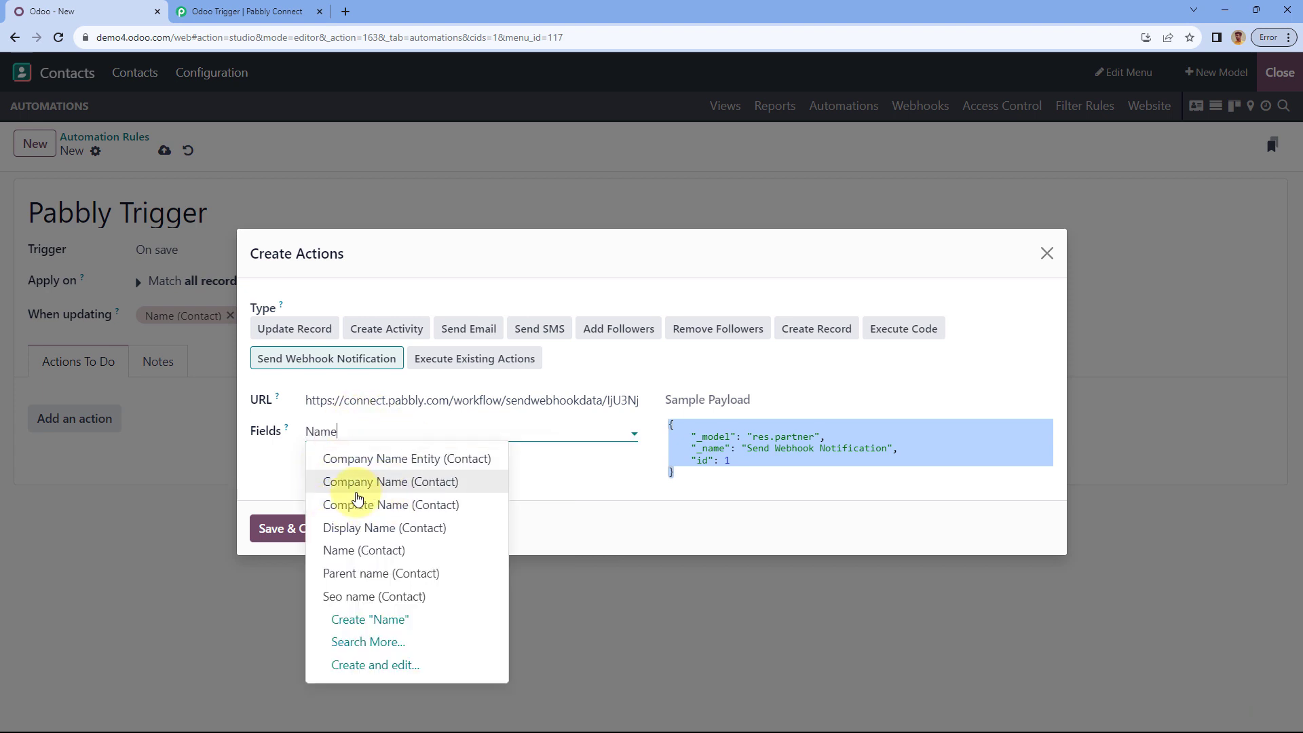
left_click(380, 550)
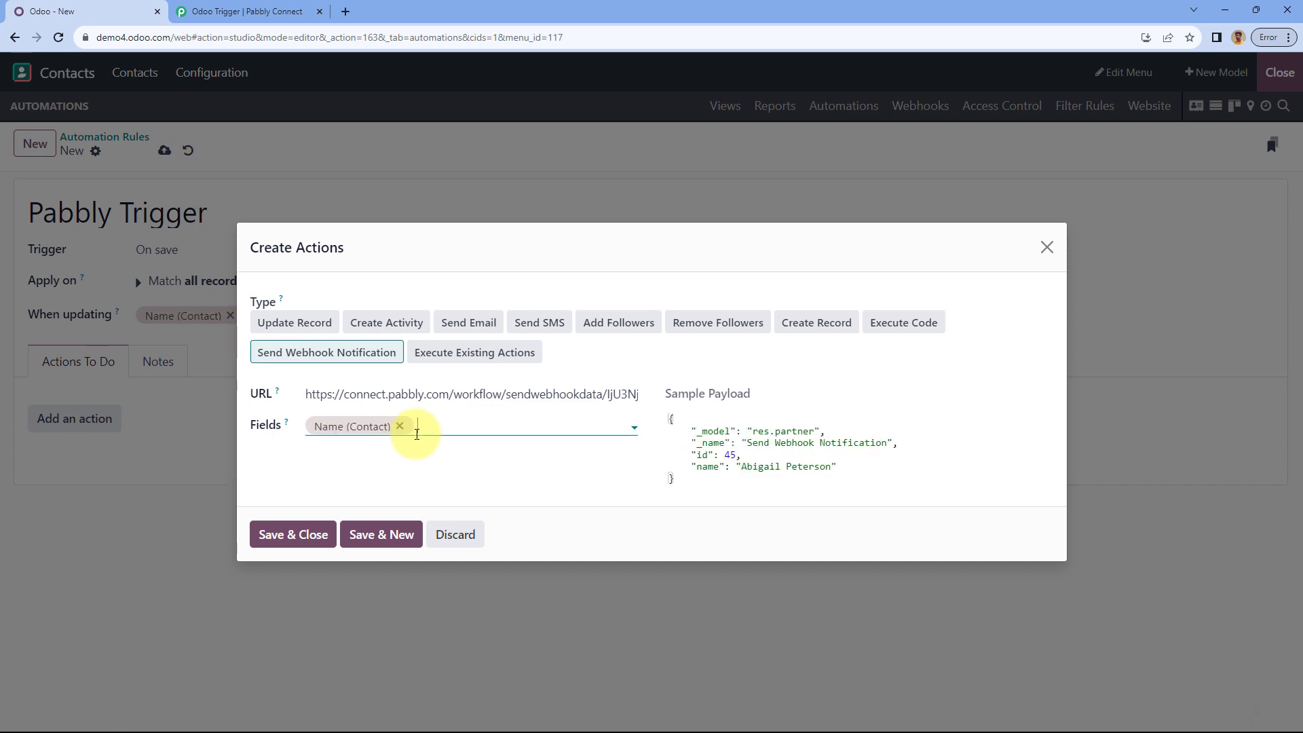
type("Email")
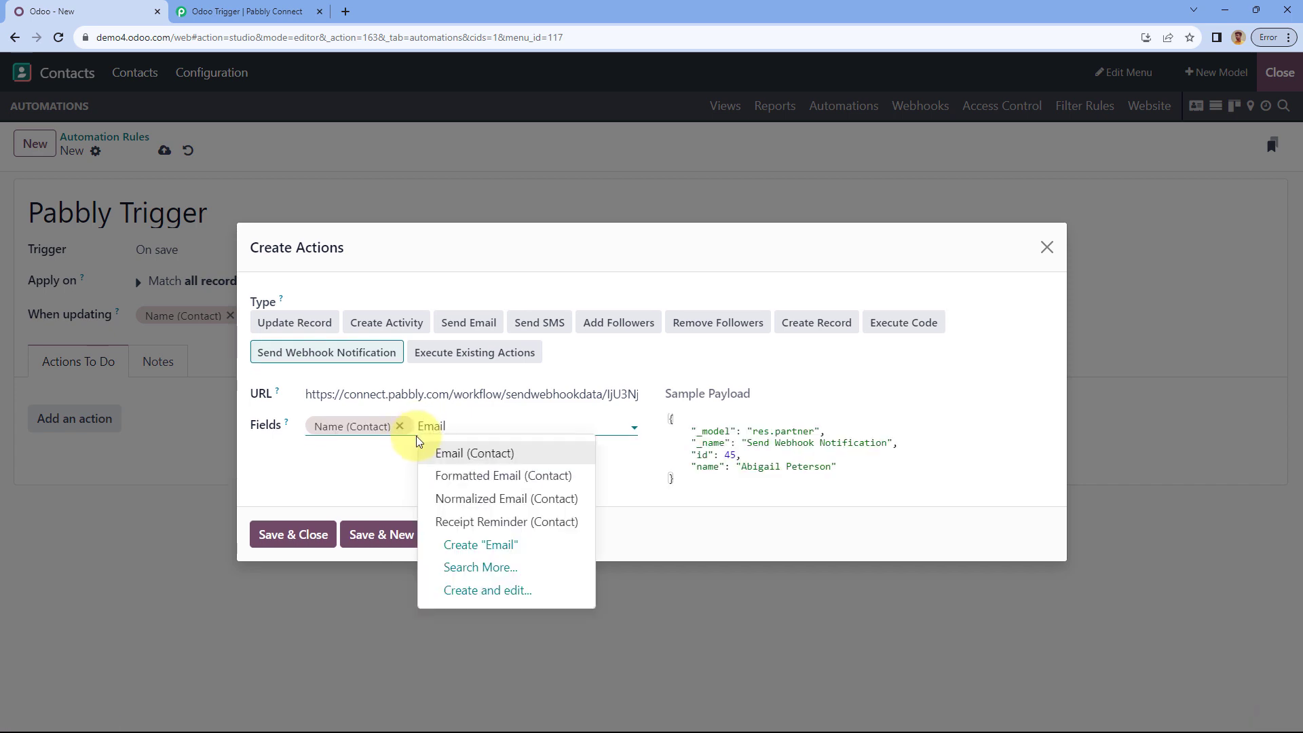
left_click(495, 455)
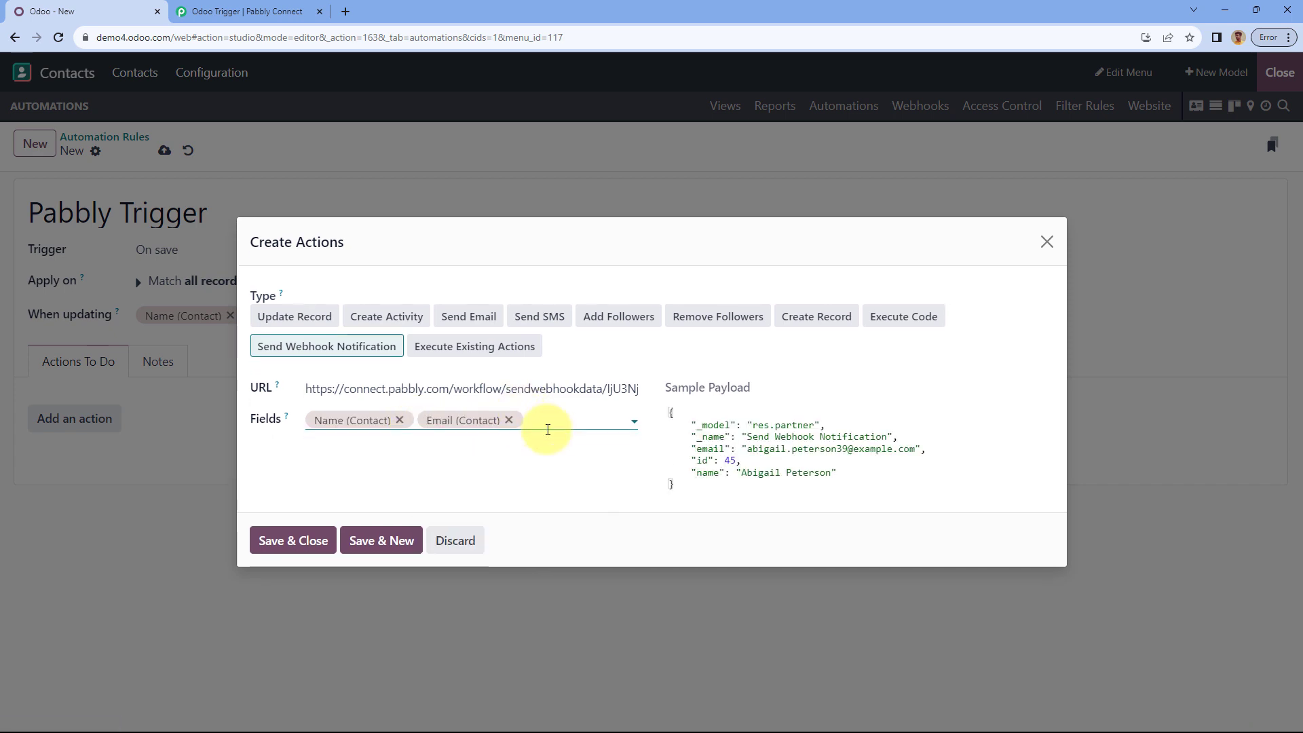
left_click(548, 429)
type("Mob")
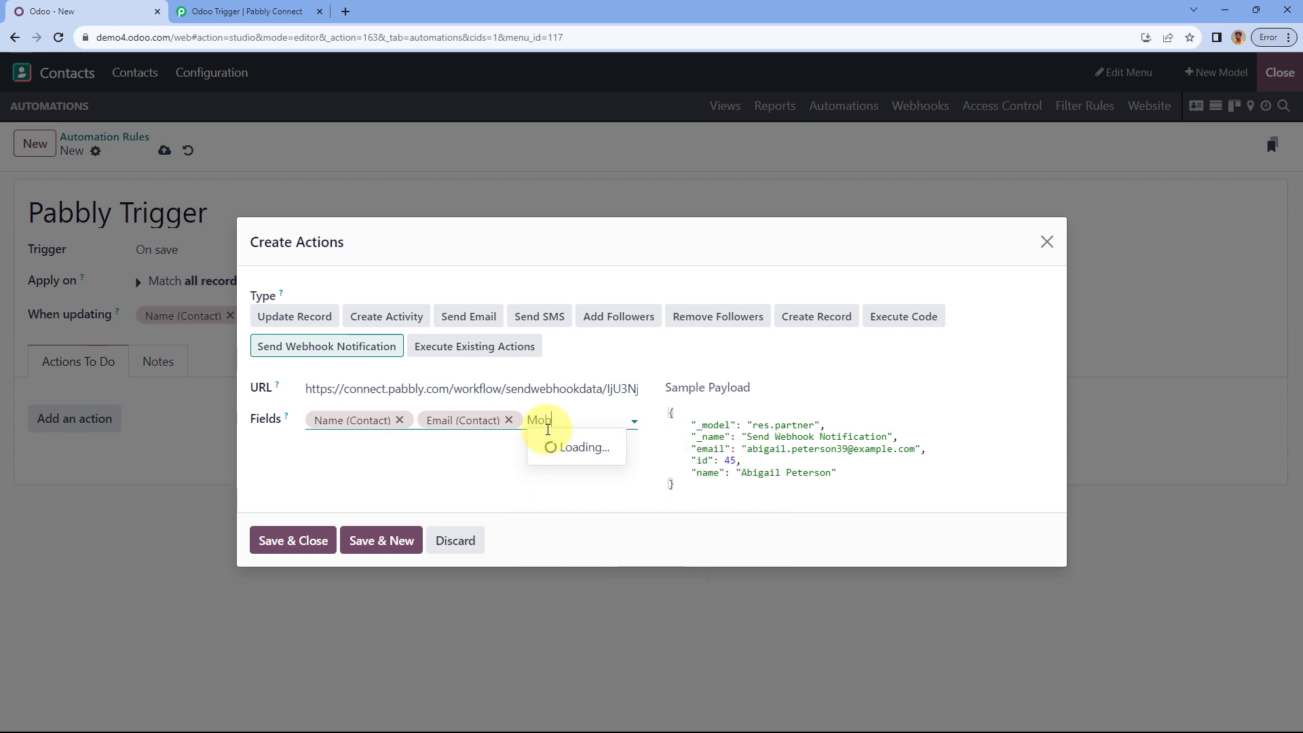
left_click(635, 447)
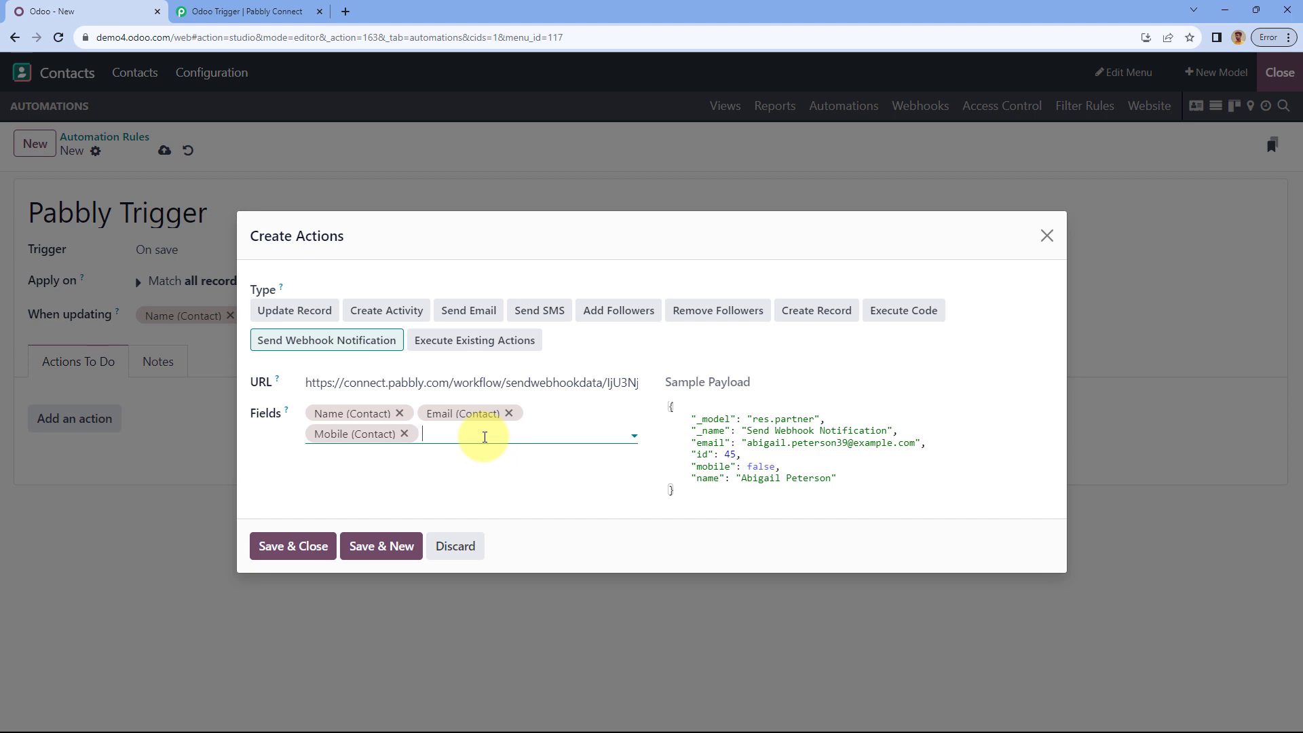
type("Addr")
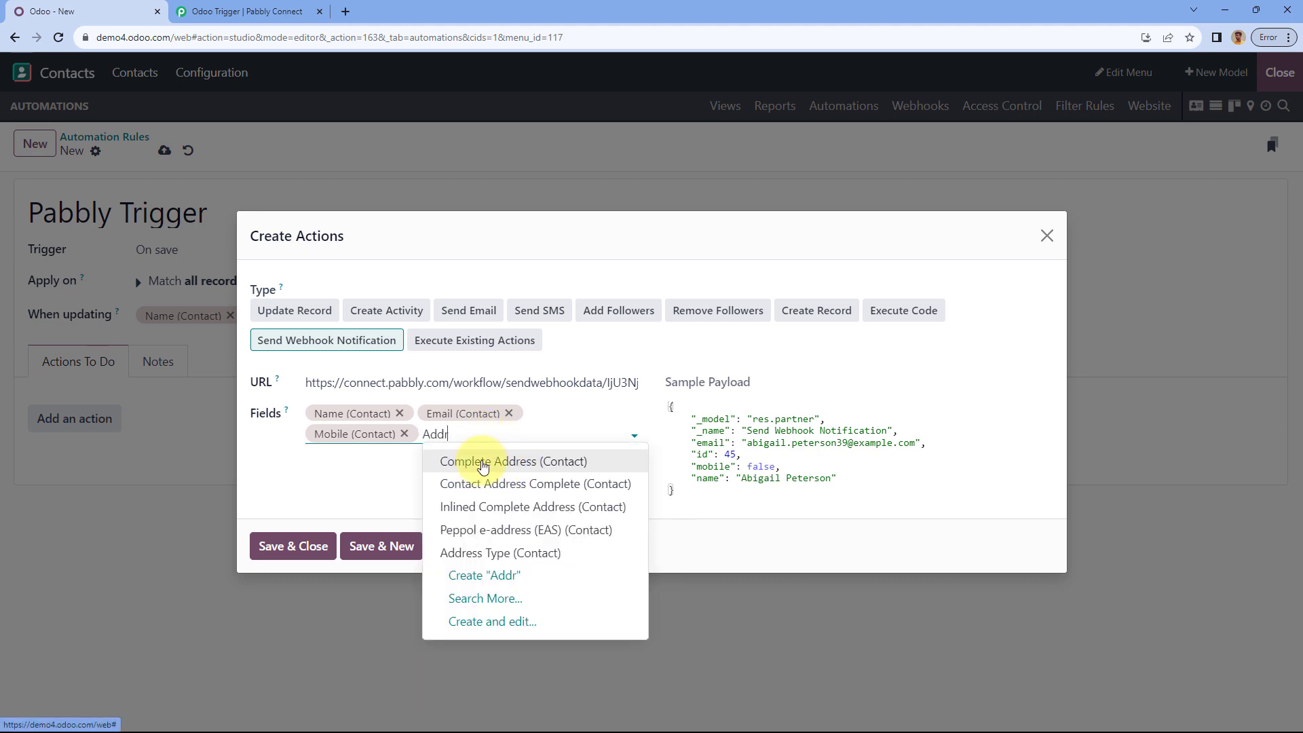
left_click(483, 464)
Step: Browse the full contact field list in Search More, then close it unchanged
left_click(605, 428)
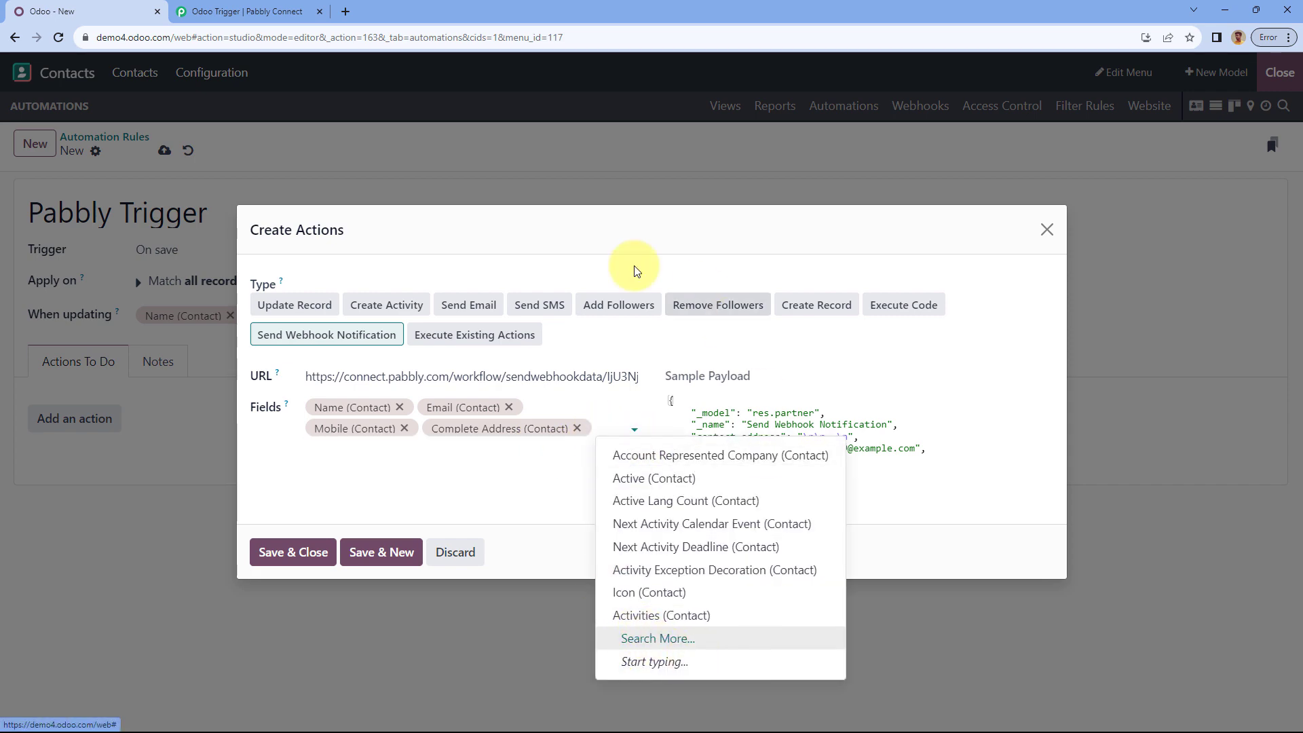
key("Return")
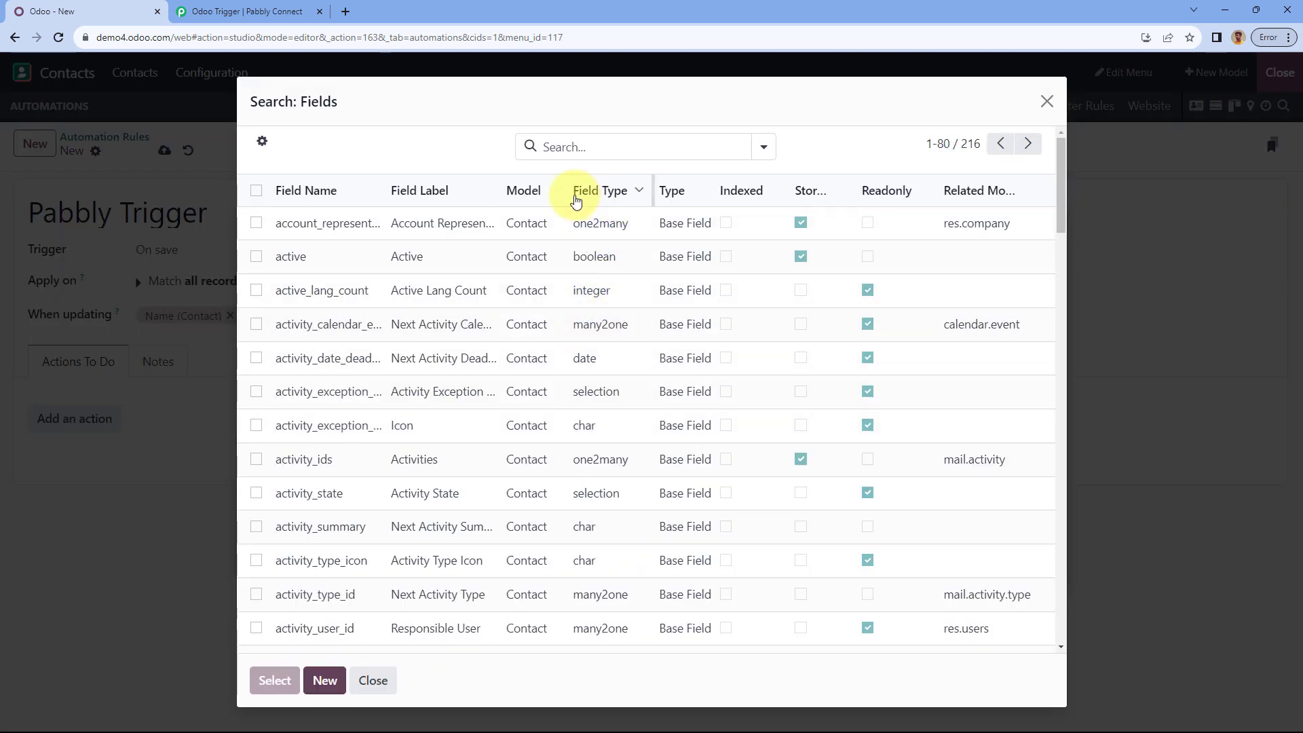
scroll(466, 326, "down", 14)
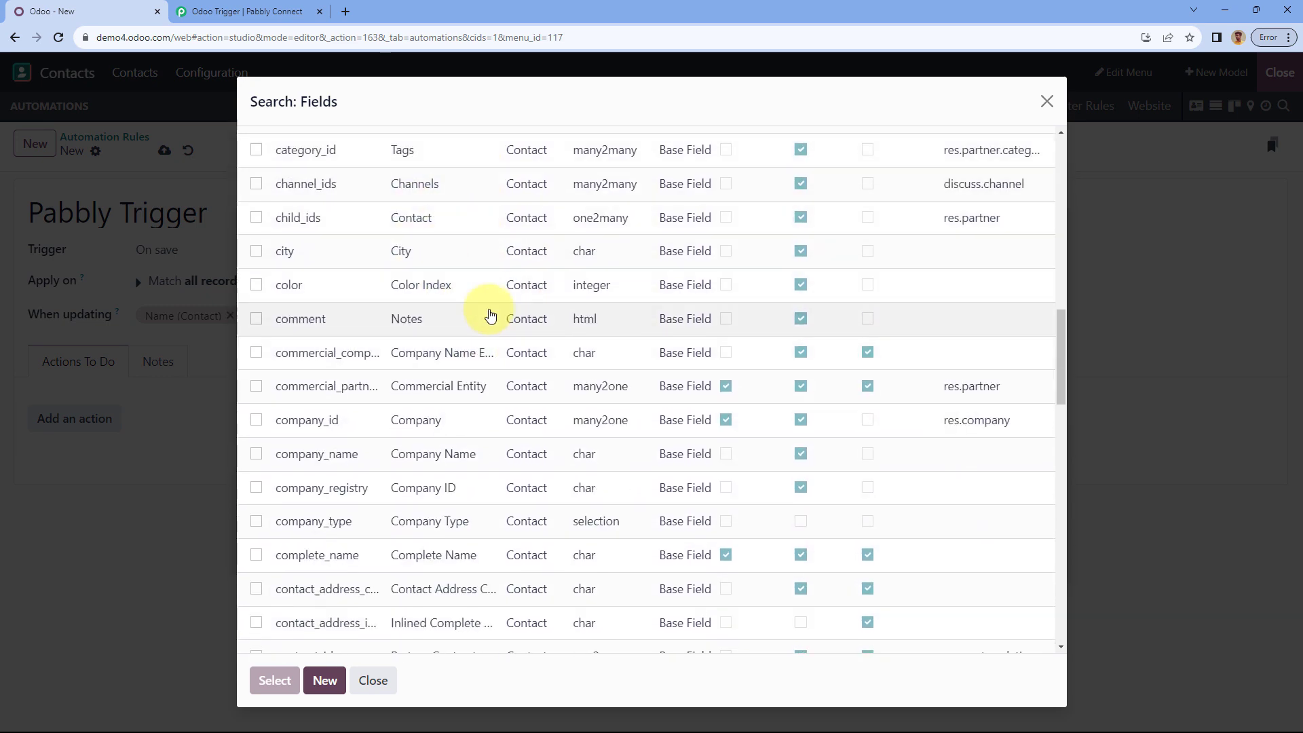
scroll(482, 312, "down", 1)
scroll(315, 256, "up", 1)
scroll(531, 319, "down", 3)
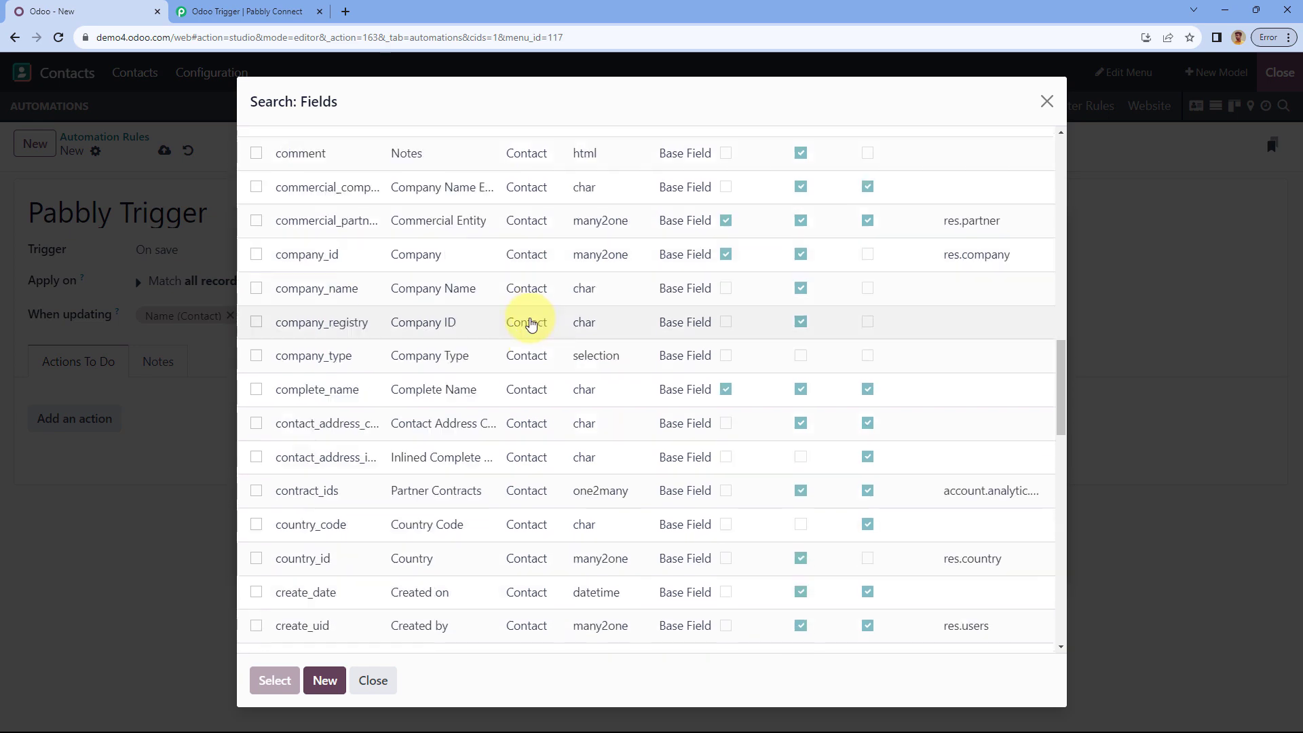
scroll(468, 326, "down", 5)
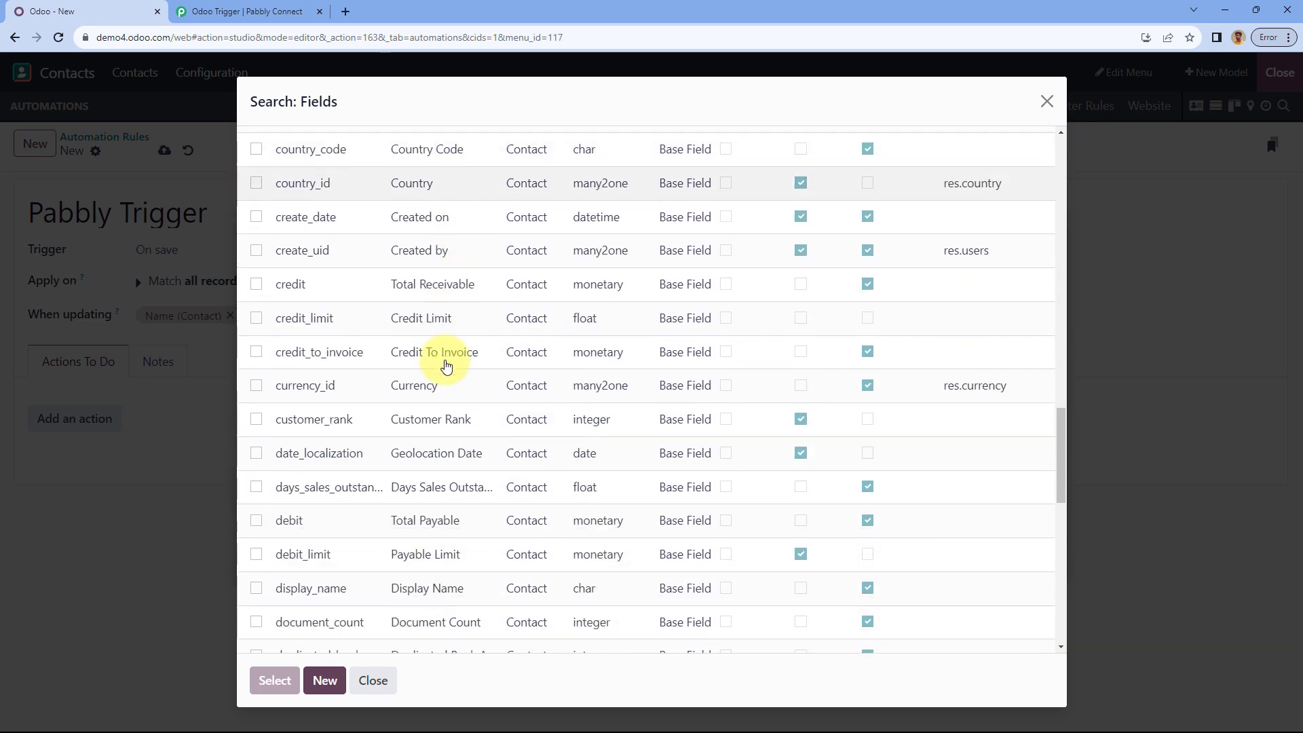
scroll(479, 411, "down", 2)
scroll(485, 393, "down", 7)
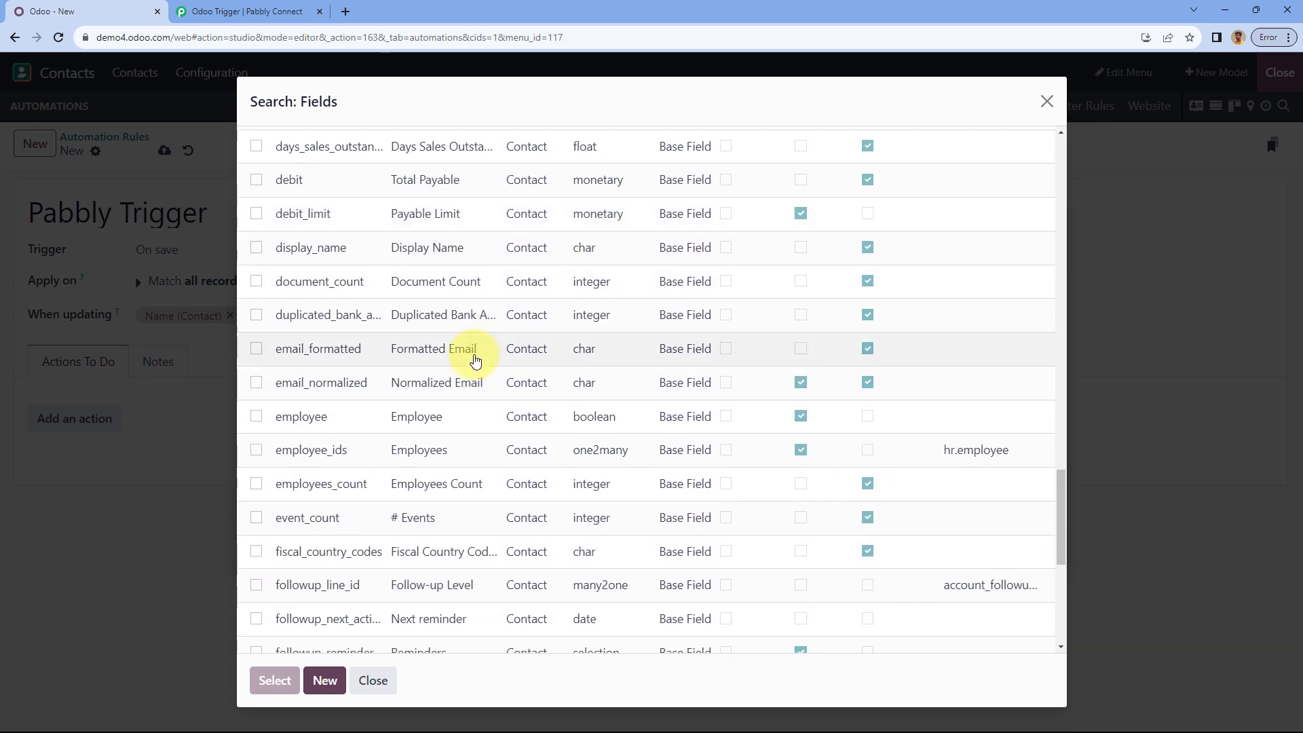
scroll(488, 390, "down", 2)
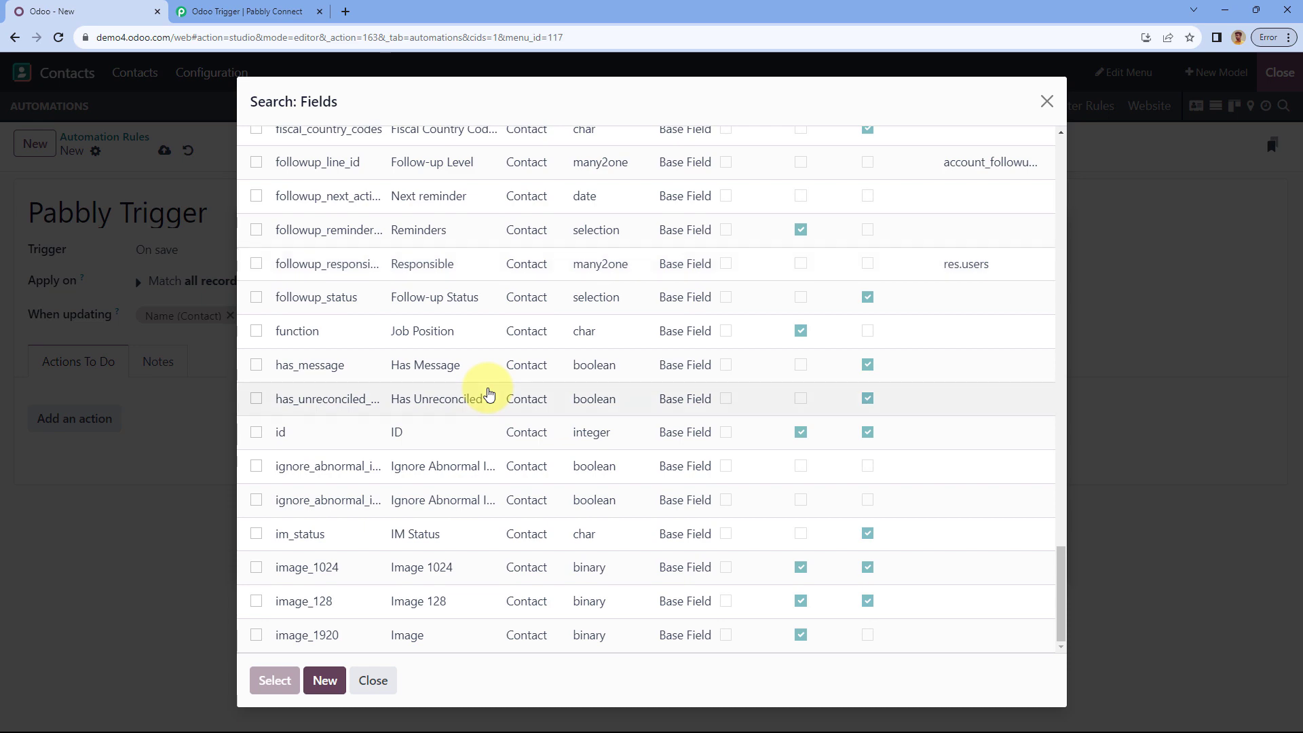
scroll(489, 394, "up", 20)
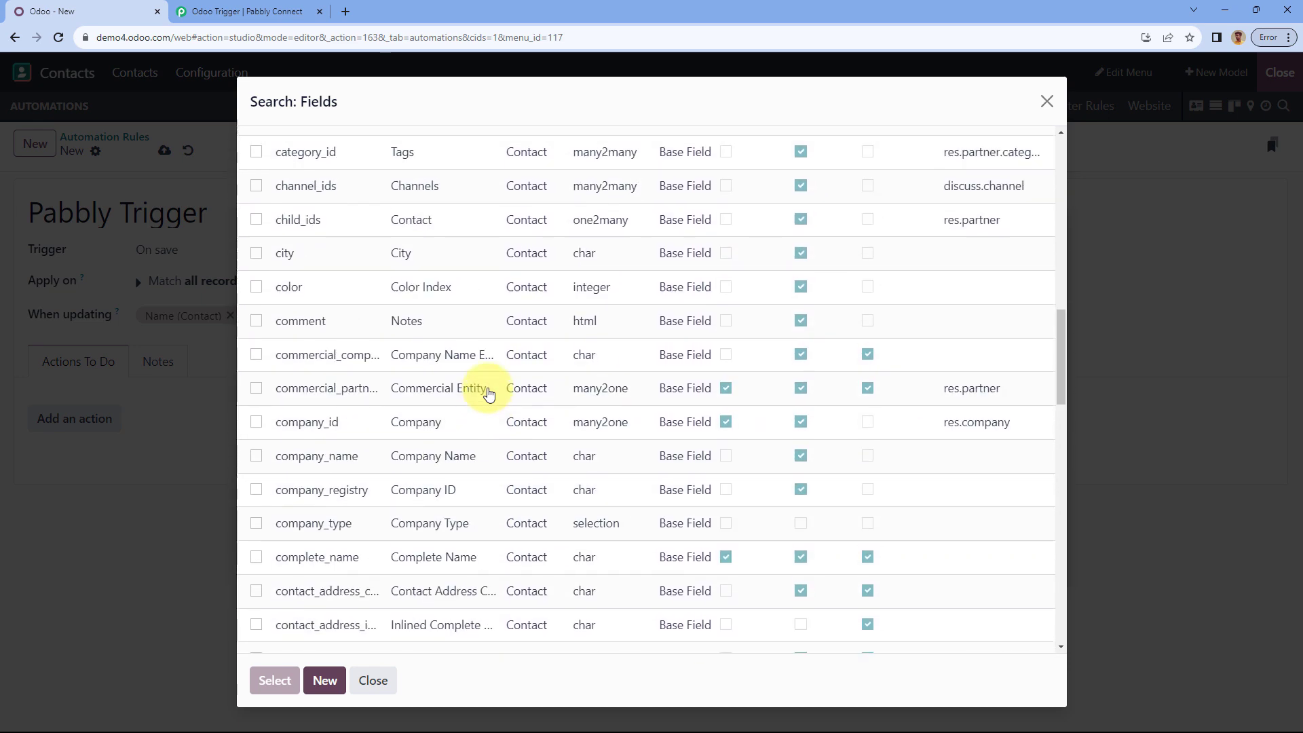
scroll(488, 393, "up", 12)
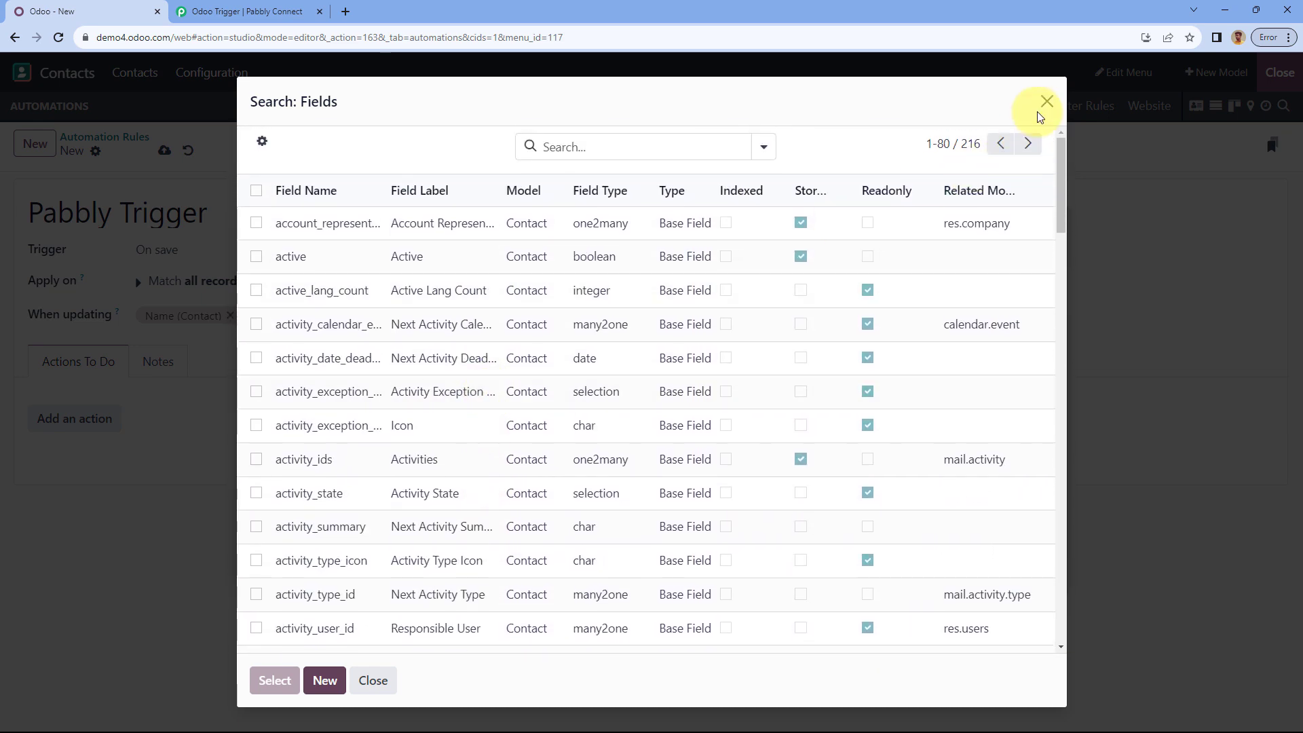
left_click(1042, 109)
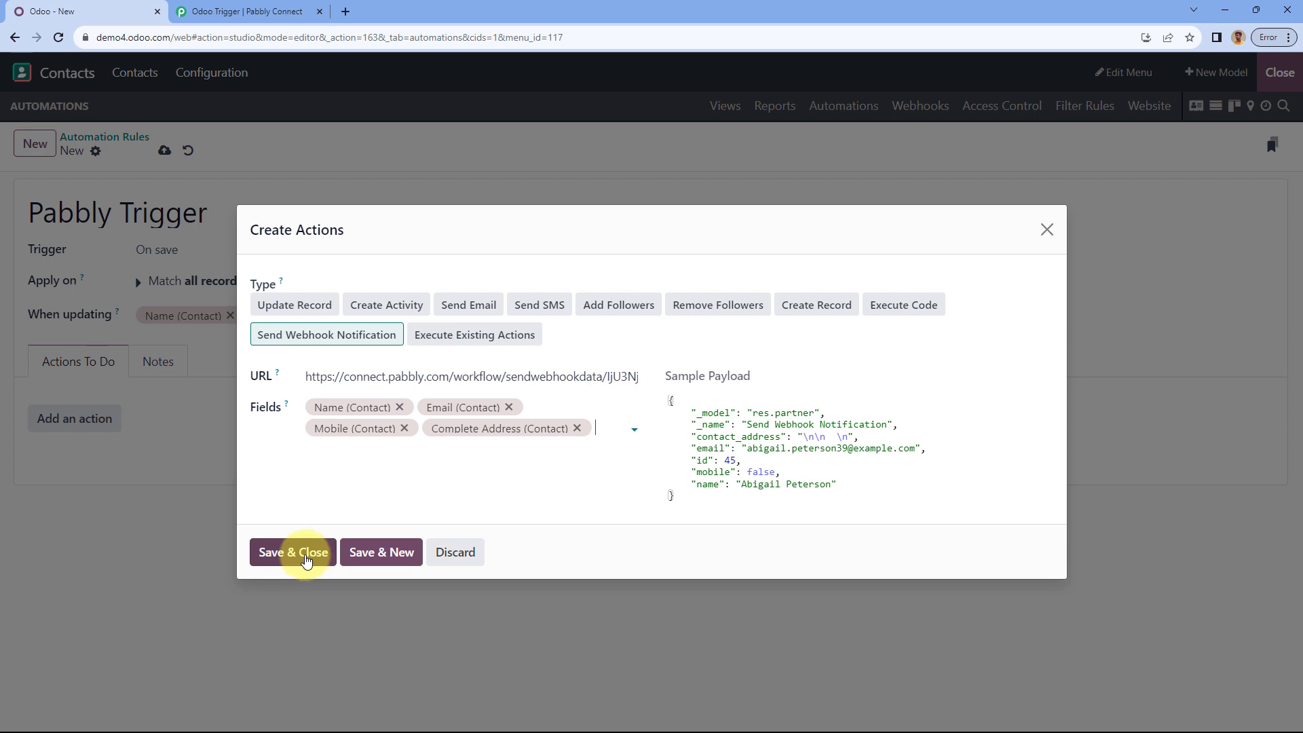
Step: Save the webhook action and Pabbly Trigger rule, then close Studio
left_click(306, 560)
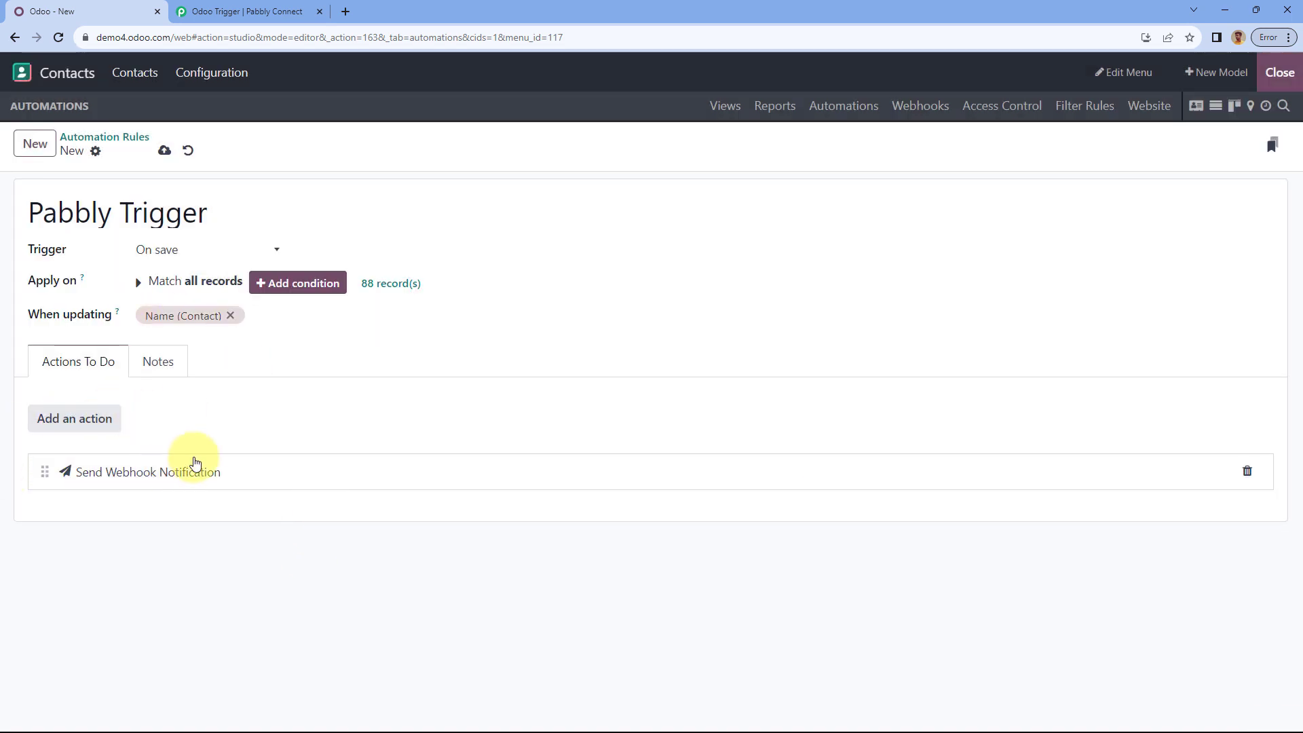
left_click(163, 153)
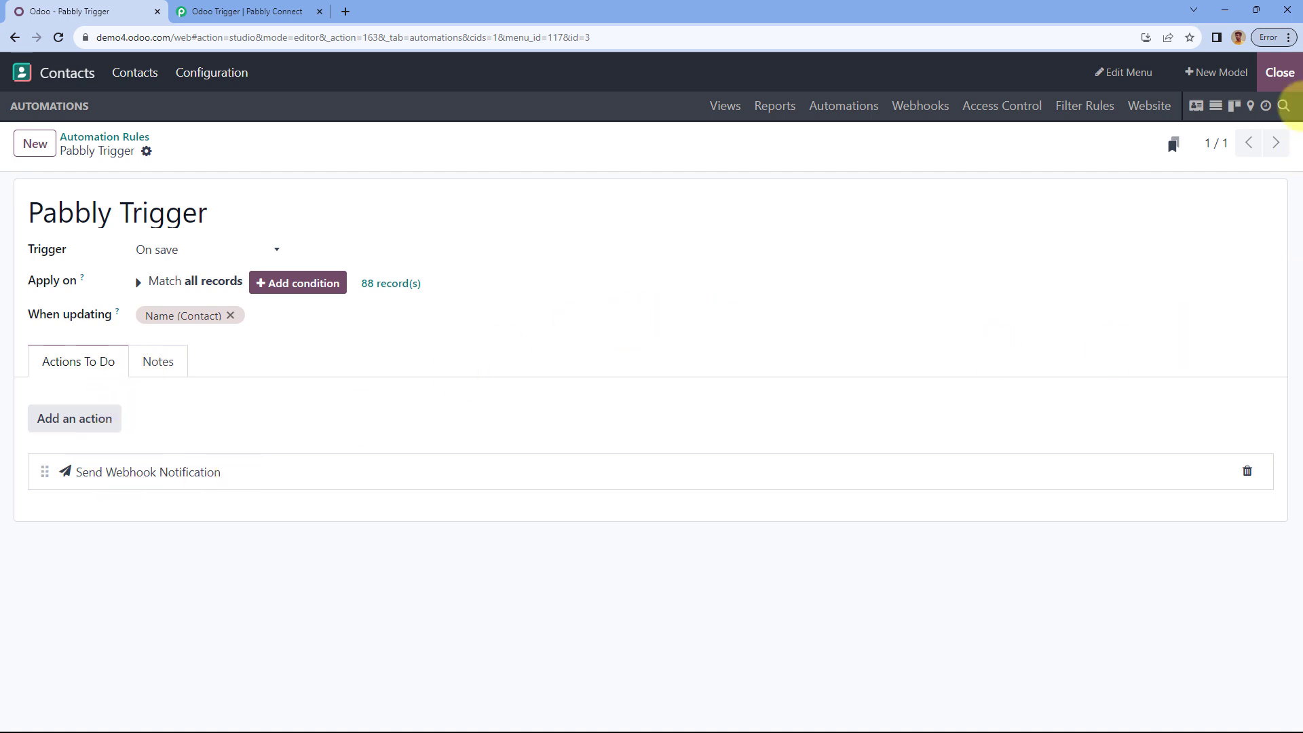
left_click(1280, 74)
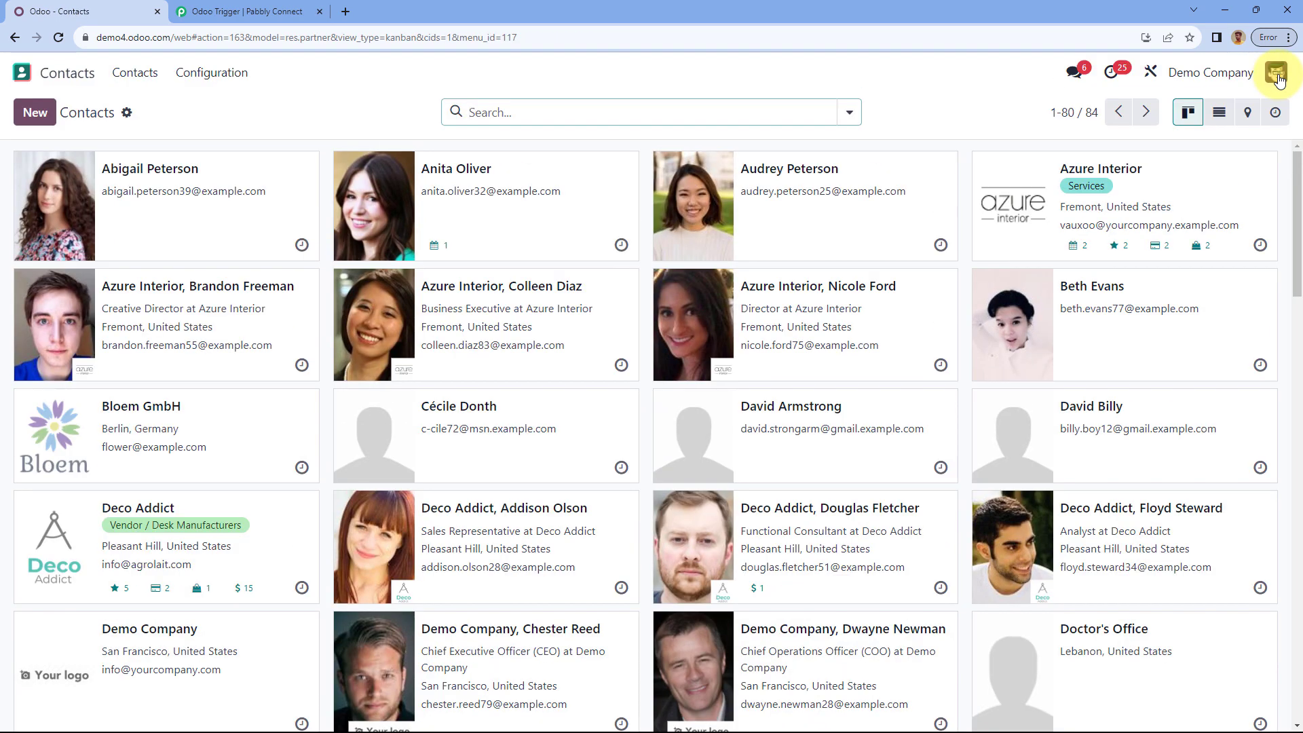
Step: Start a new test contact with its name, street lines and Madhya Pradesh as state
left_click(29, 117)
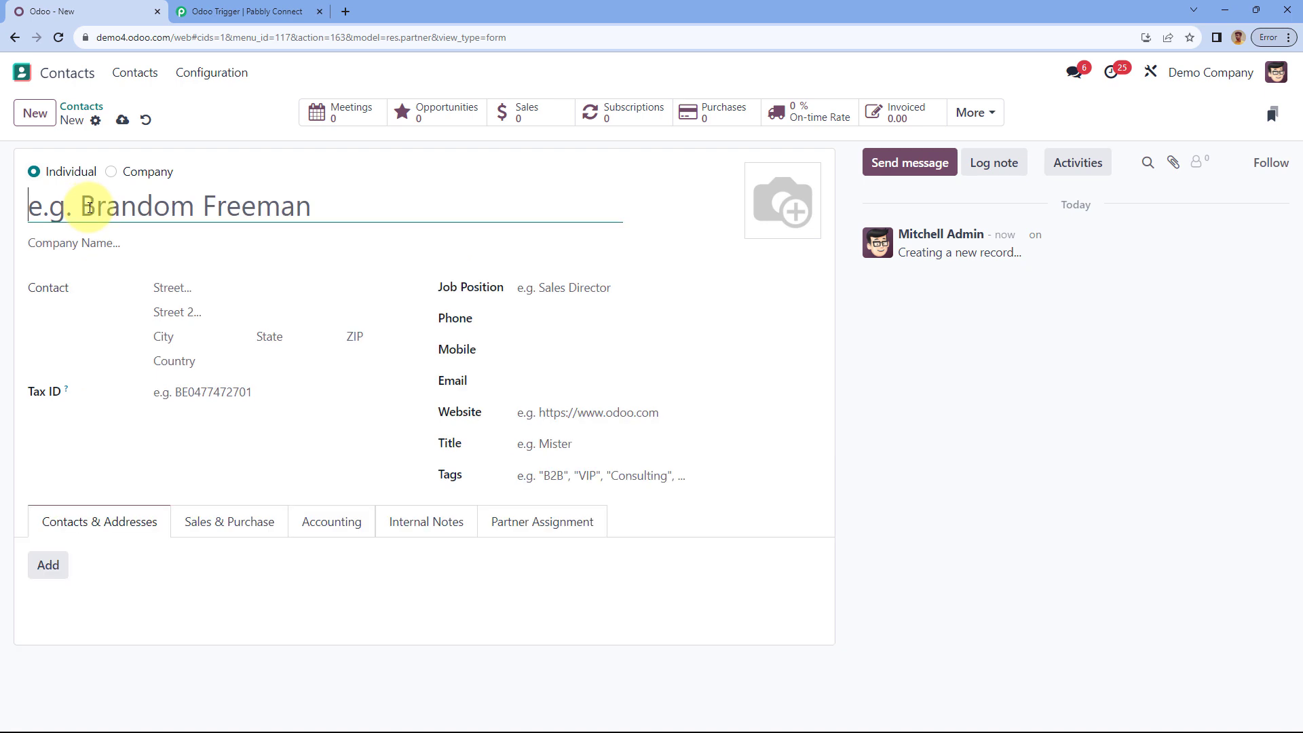
type("Test Dummy")
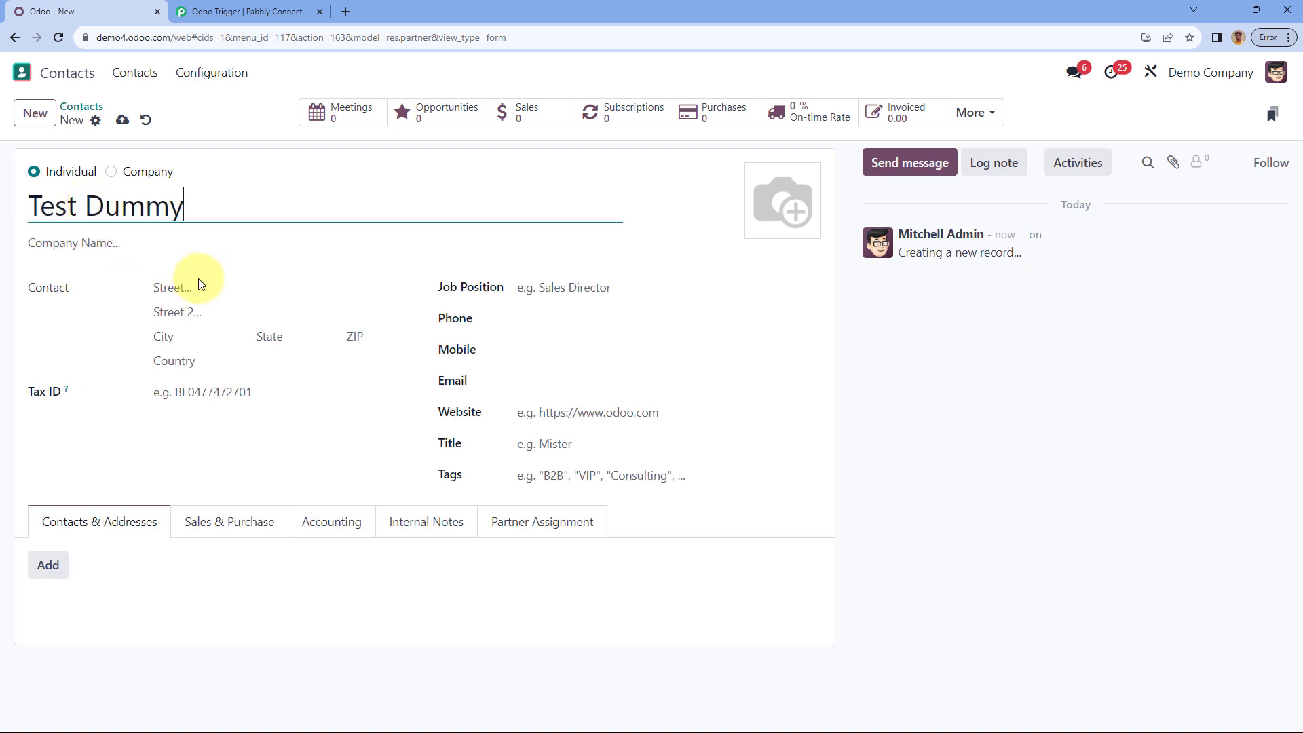
left_click(191, 288)
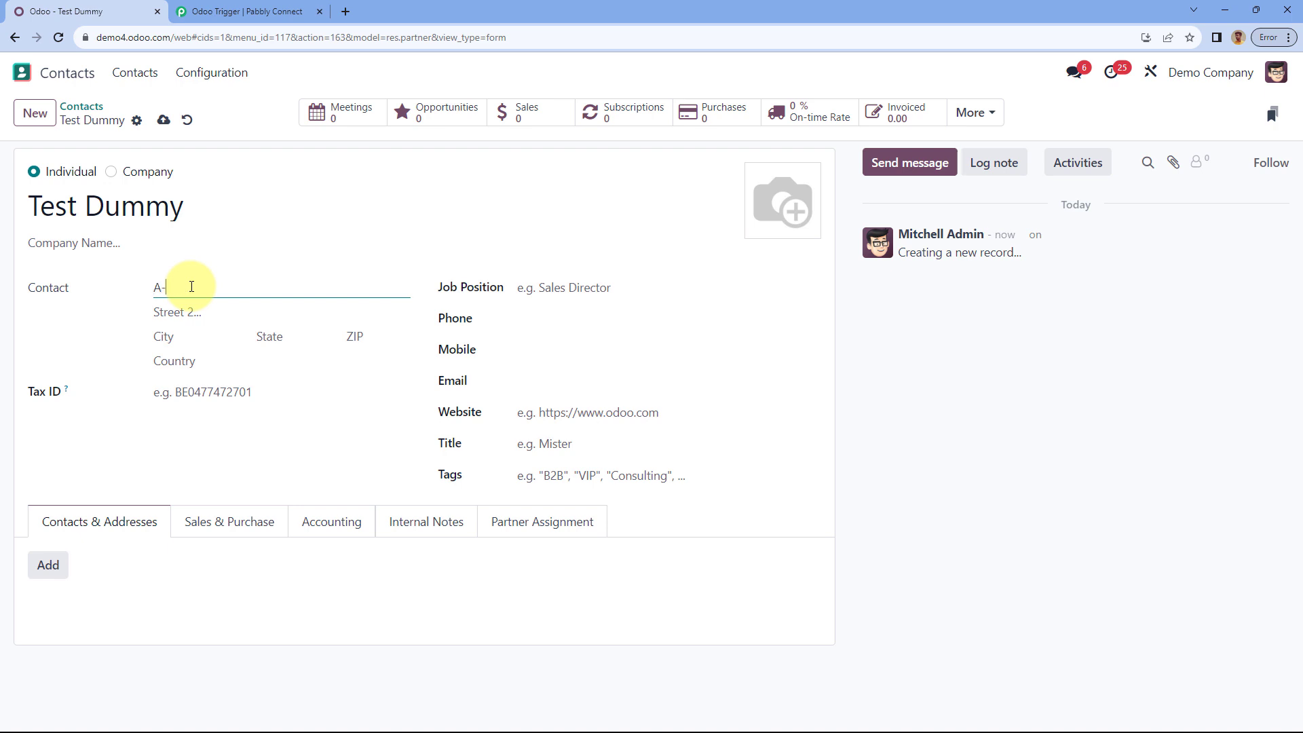
type("A-101")
key("Tab")
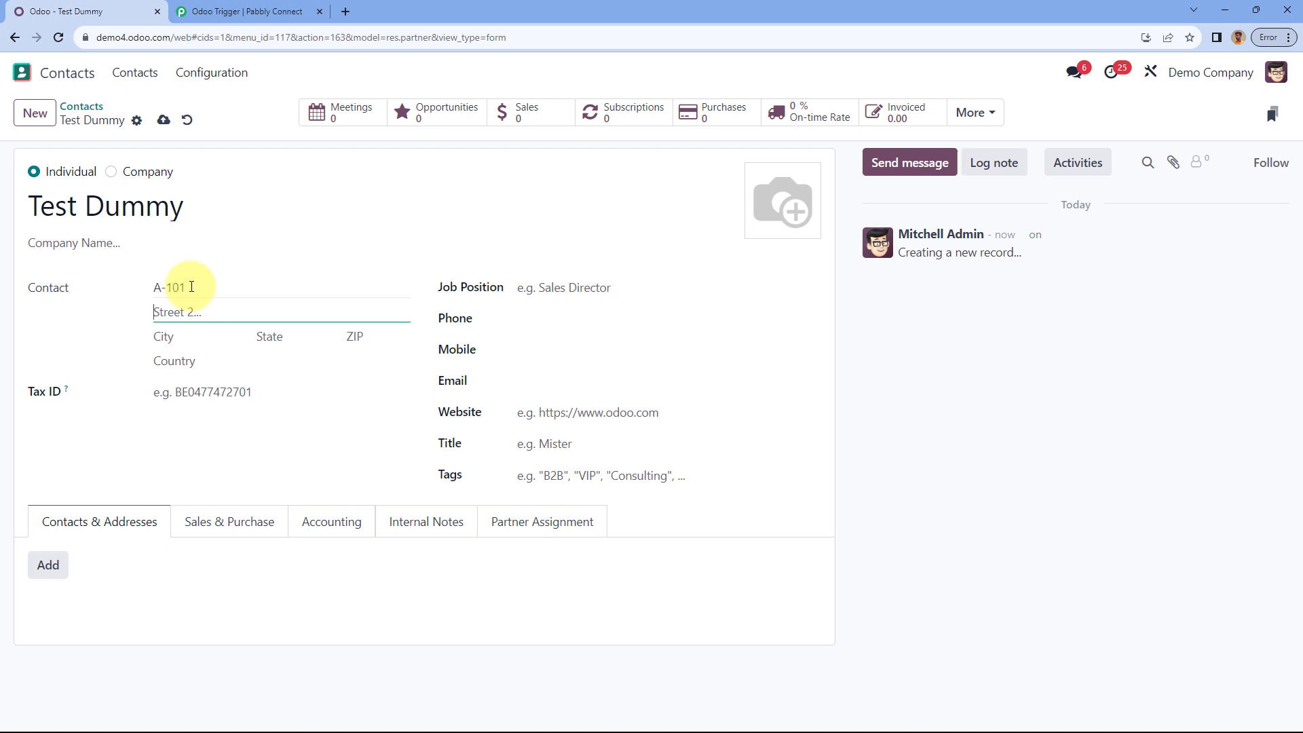
type("New Street")
key("Tab")
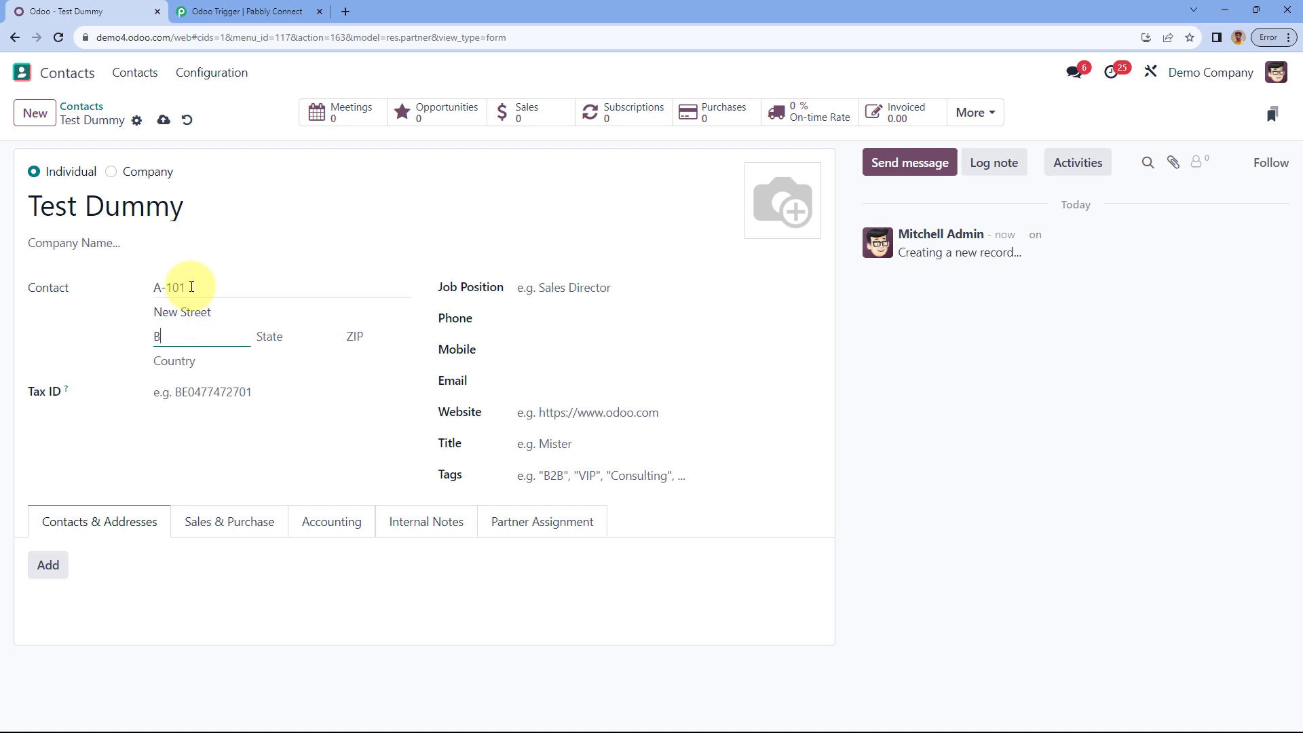
key("Tab")
type("ma")
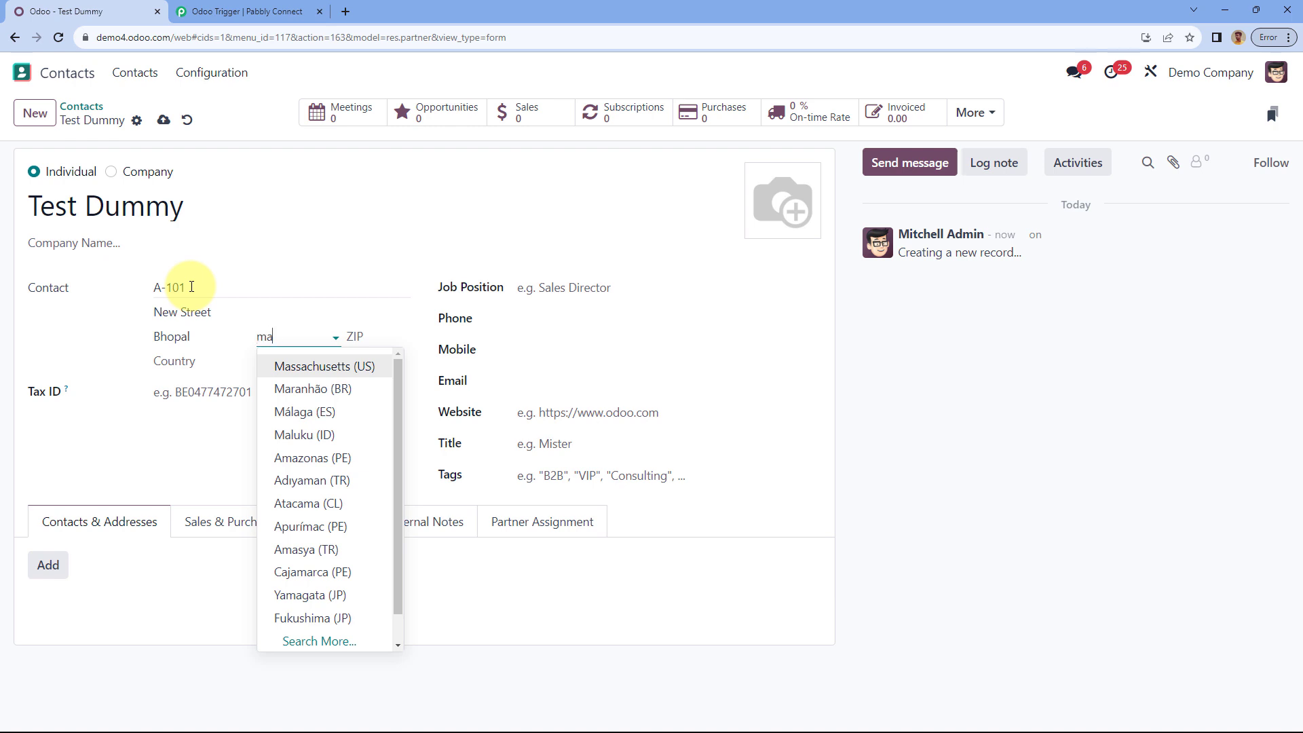
type("dhy")
key("Escape")
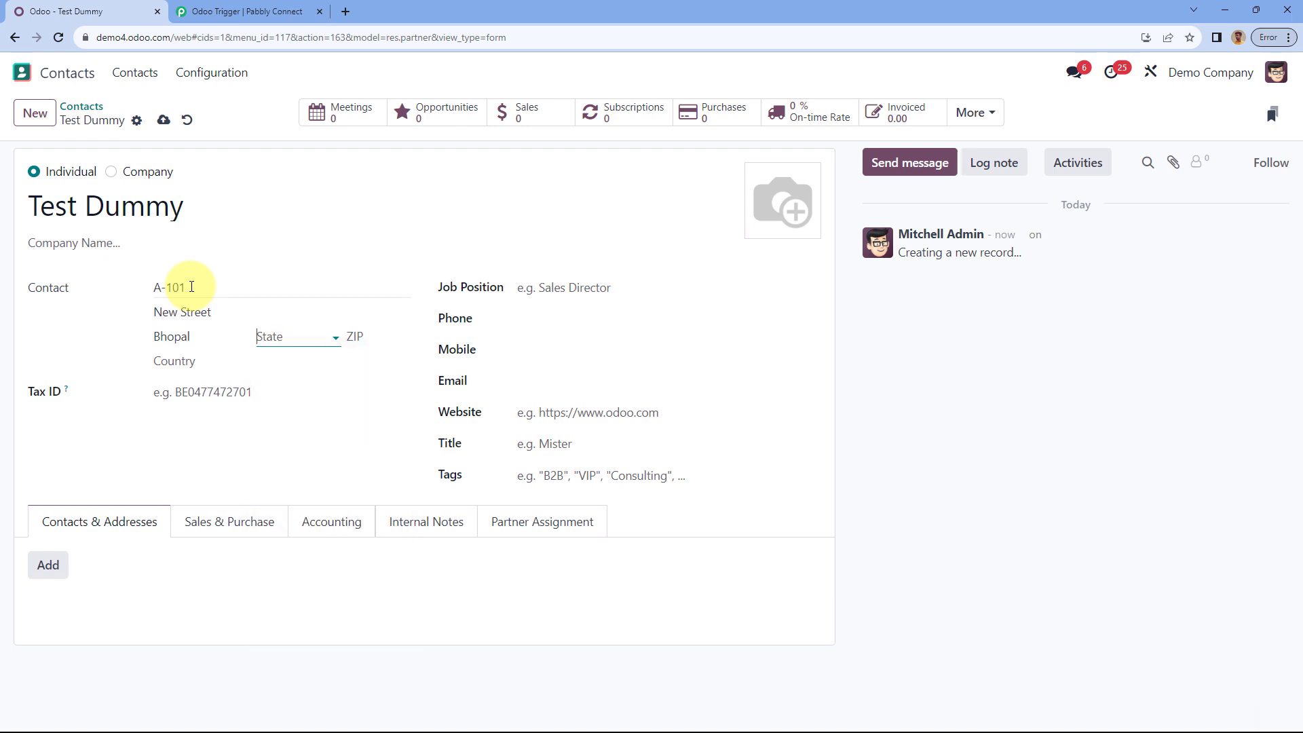
key("Tab")
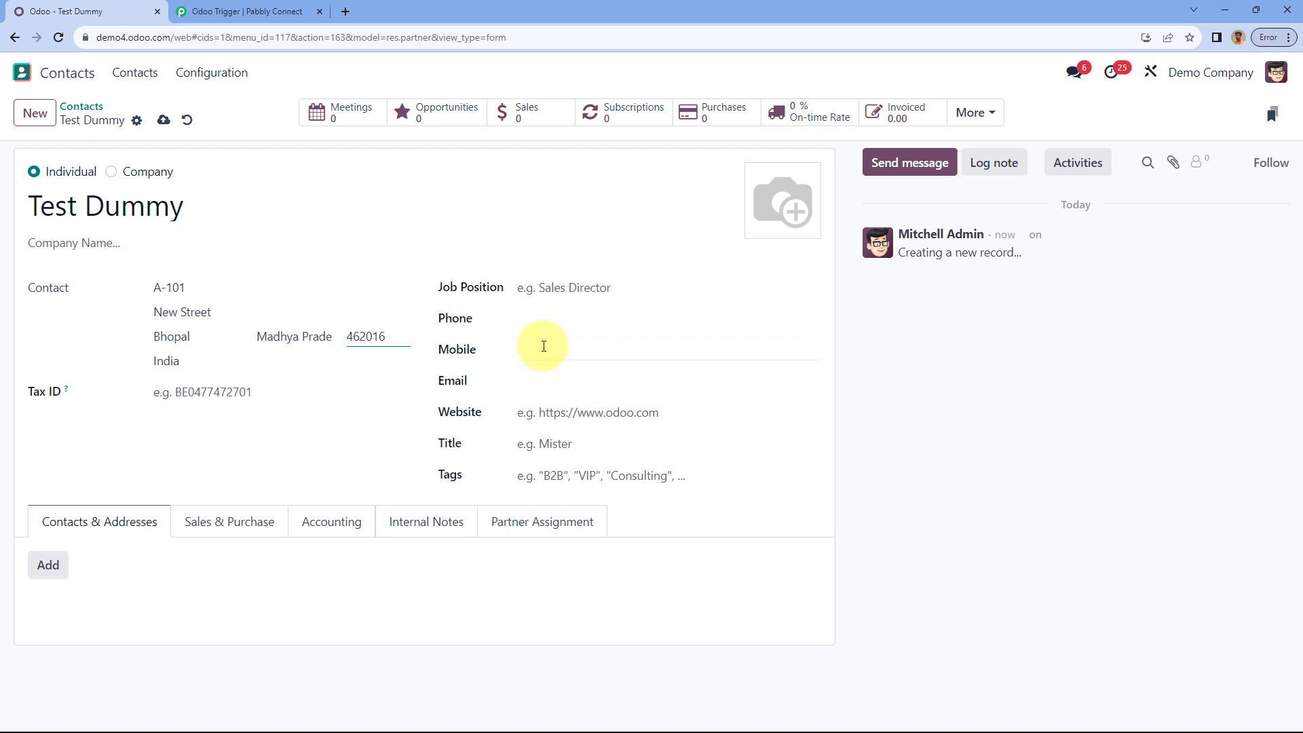
Step: Enter the contact's mobile number and email, then save the contact
left_click(544, 346)
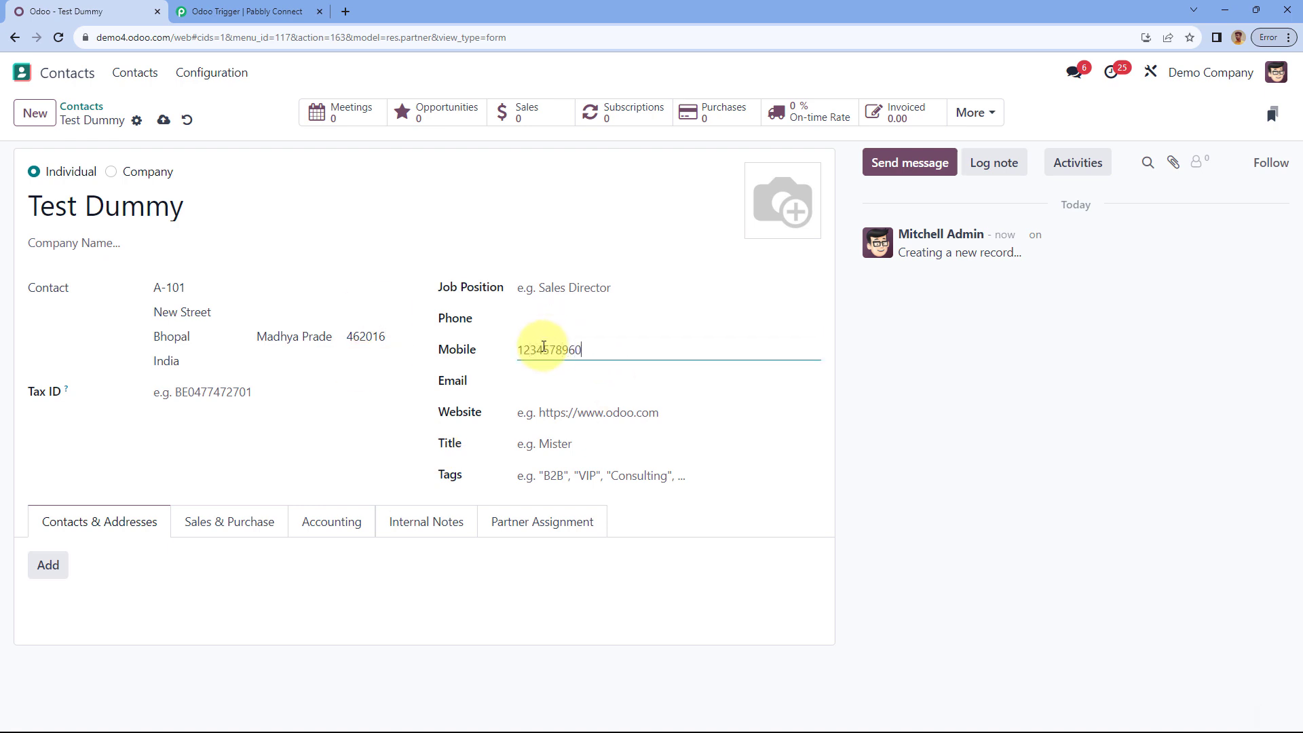
left_click(551, 379)
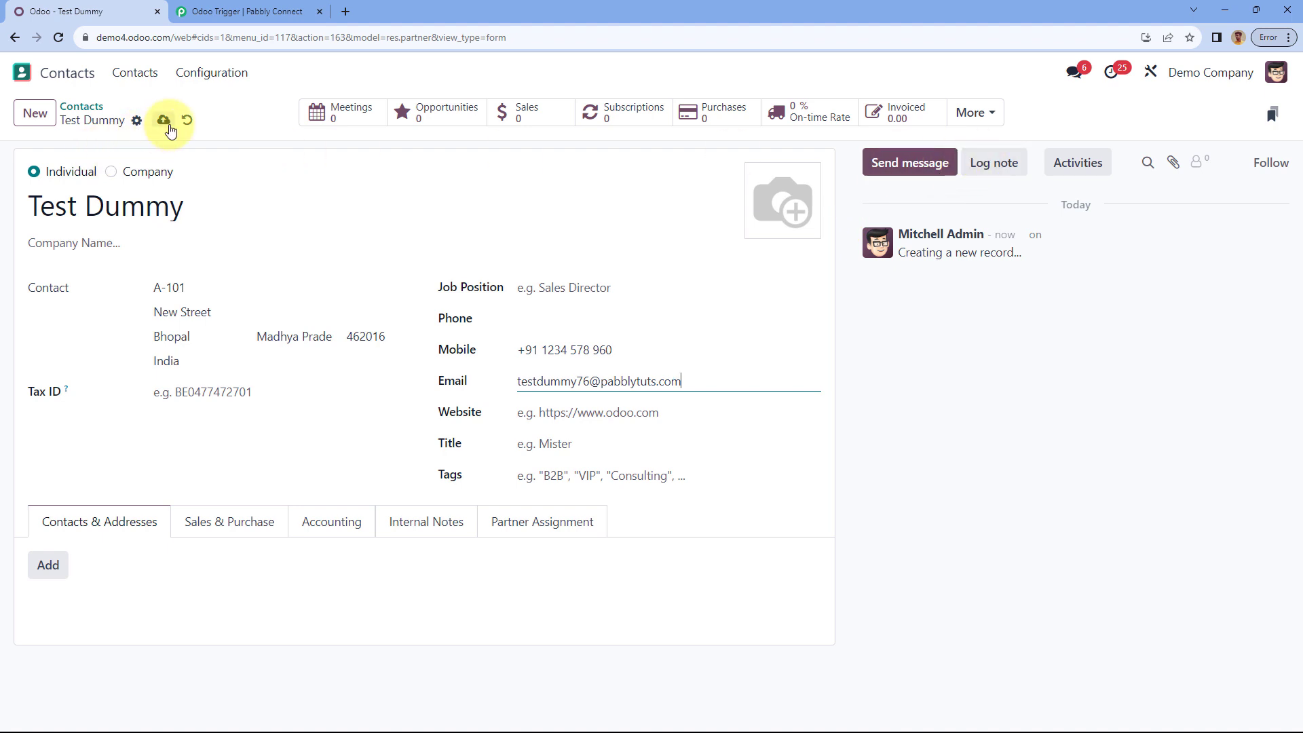
left_click(164, 121)
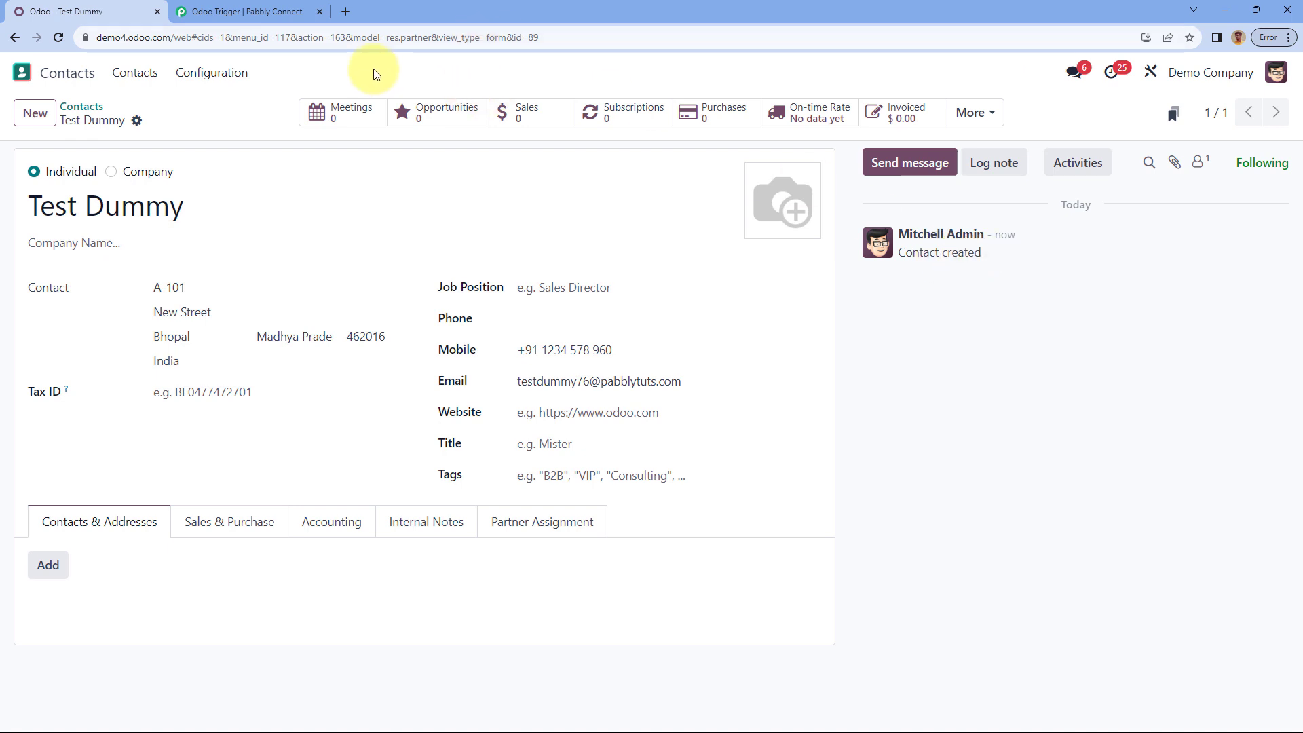
Step: In Pabbly Connect's Response Received, highlight the captured name, Mobile, Id and Email values
left_click(251, 11)
scroll(254, 291, "down", 6)
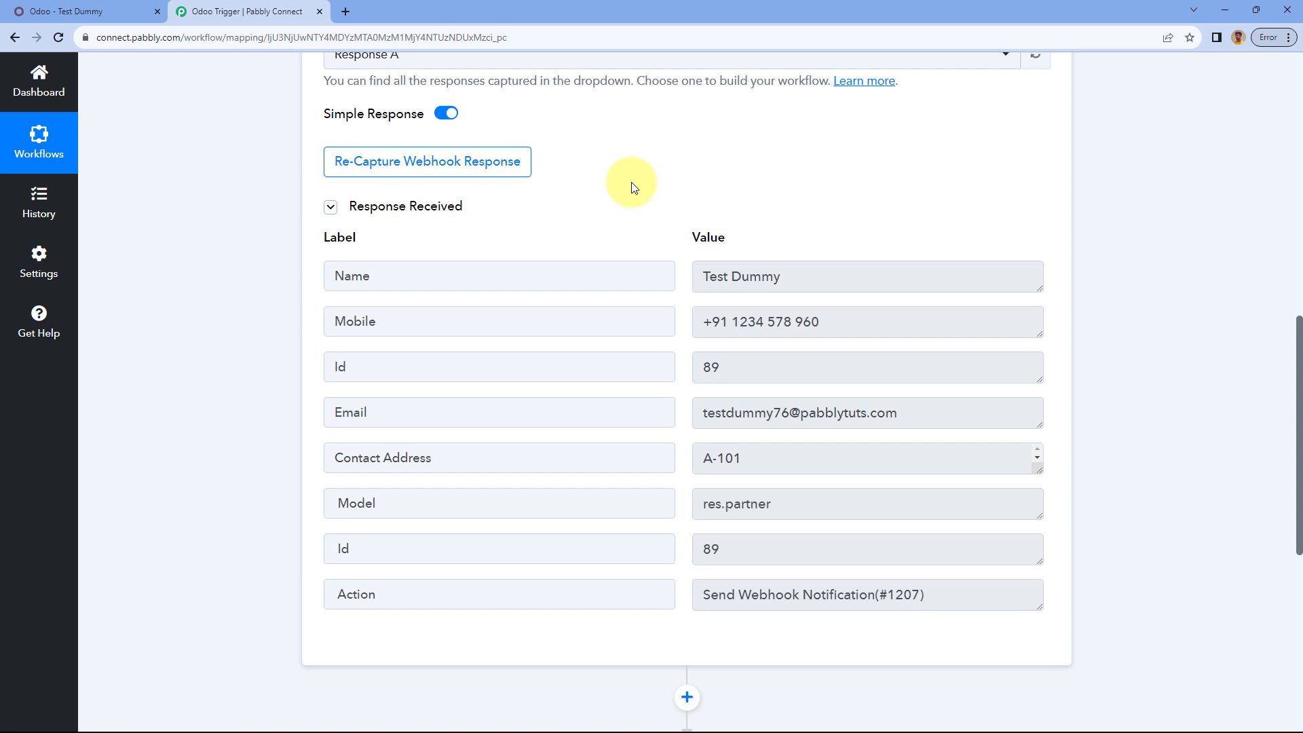
triple_click(713, 277)
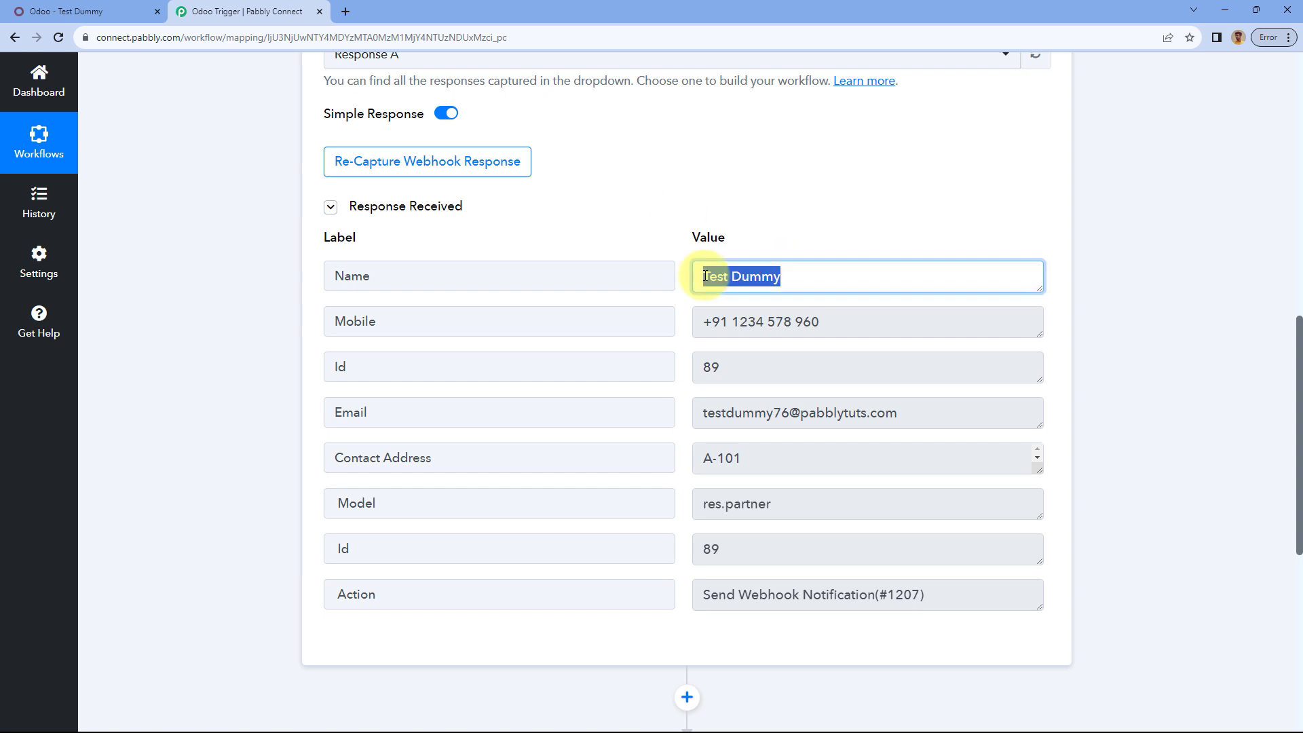
left_click_drag(853, 323, 698, 322)
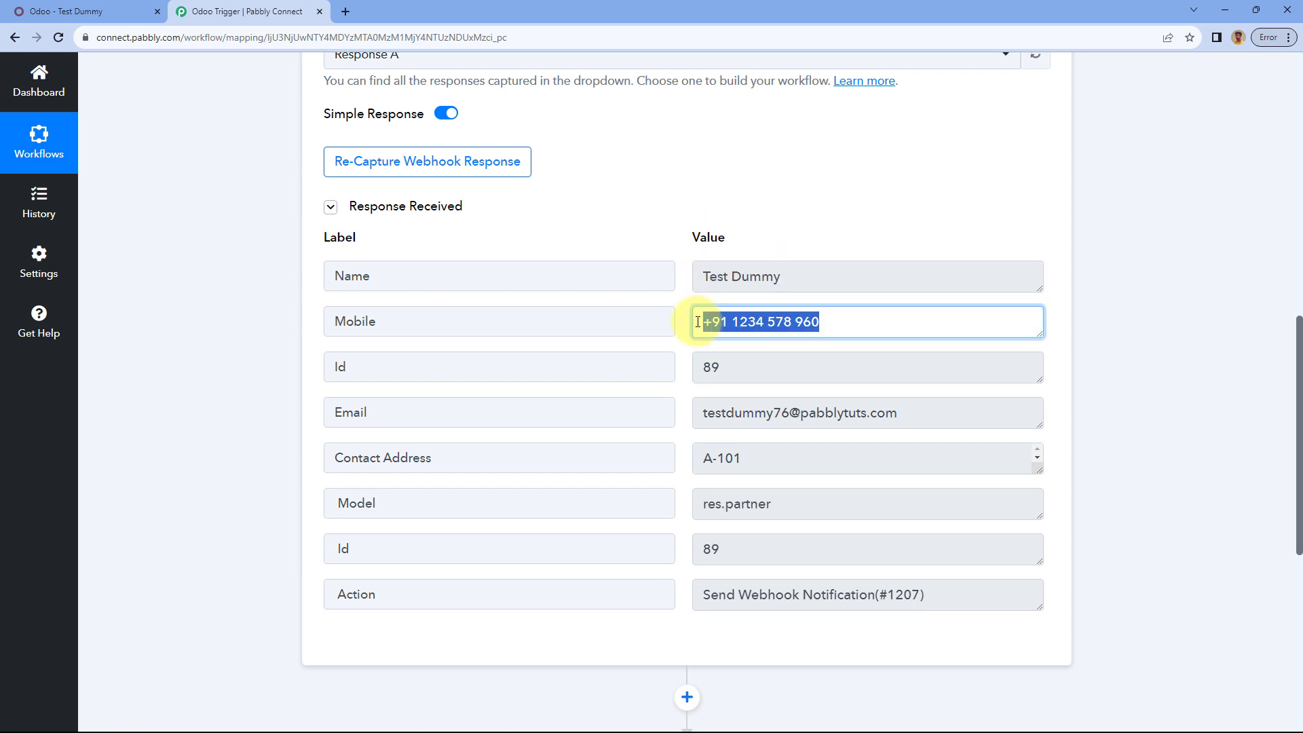
left_click_drag(771, 367, 669, 369)
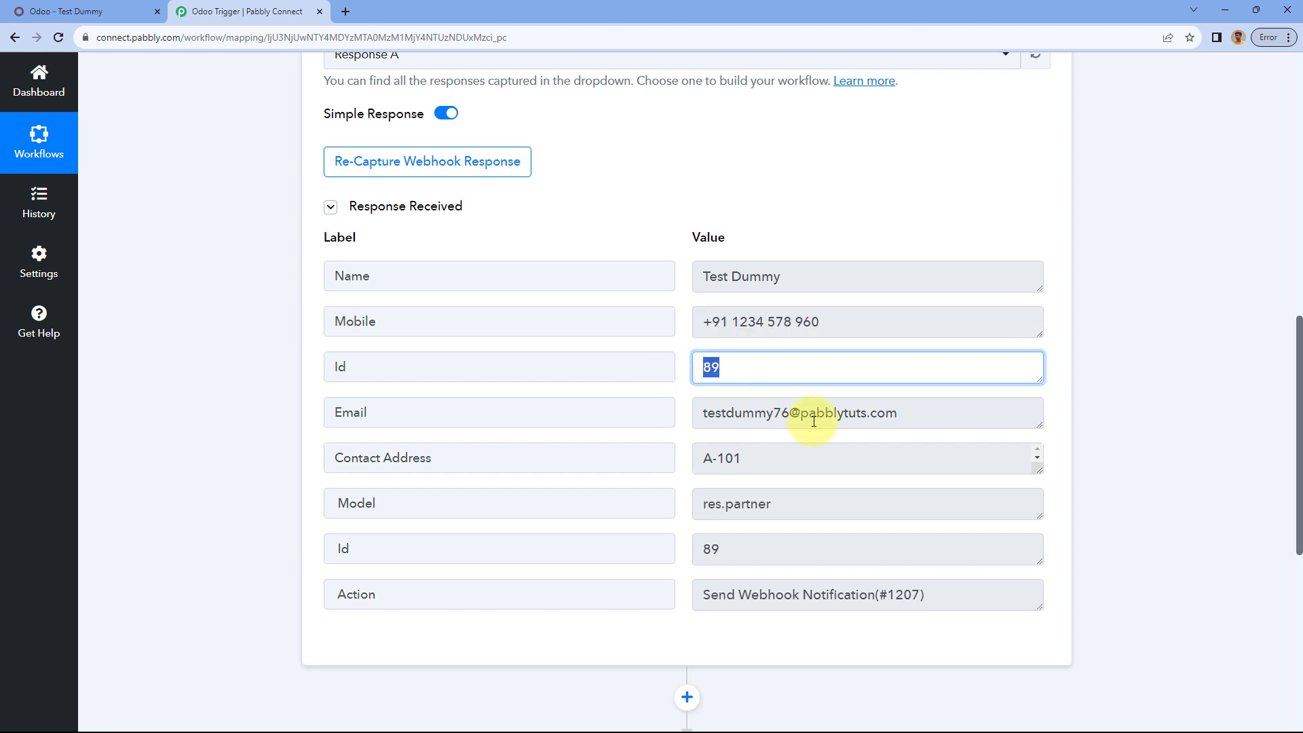
left_click_drag(914, 413, 683, 421)
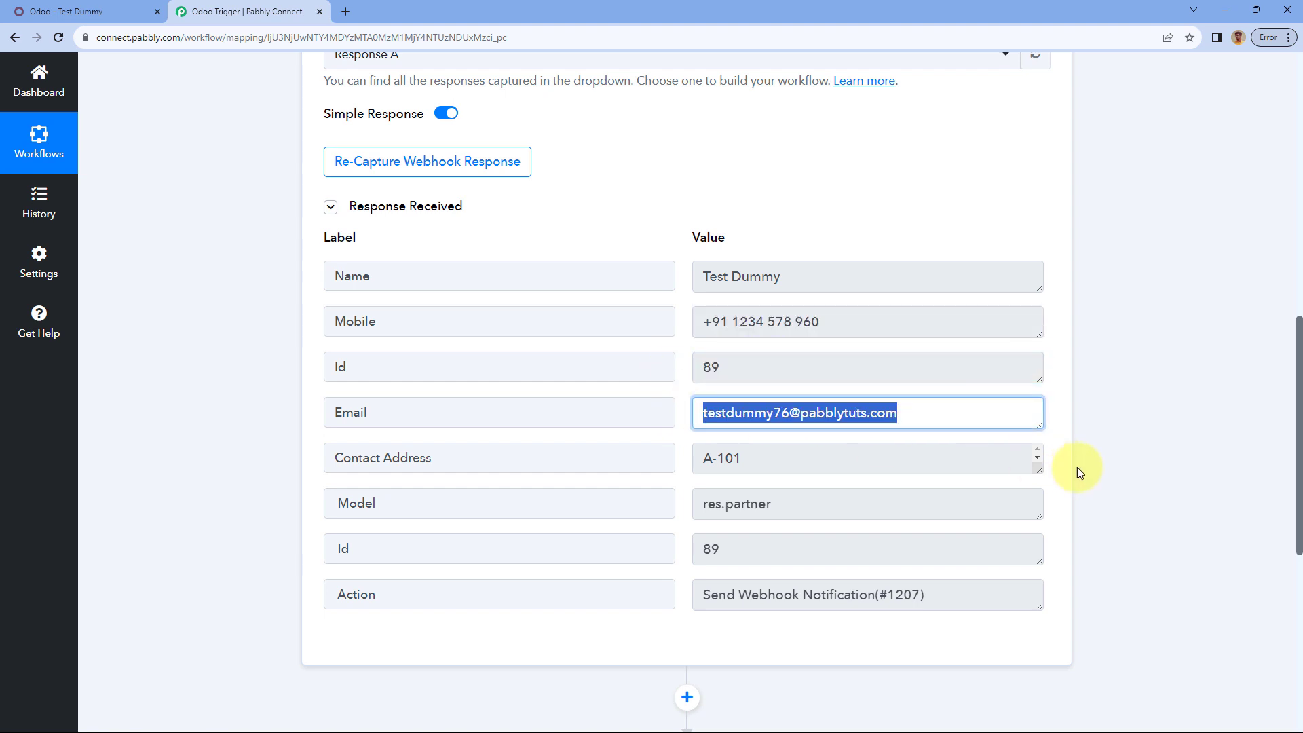
Step: Enlarge the Contact Address box to show all five address lines, then return to the Odoo contact
left_click_drag(1032, 469, 678, 428)
scroll(671, 475, "down", 1)
scroll(662, 306, "up", 1)
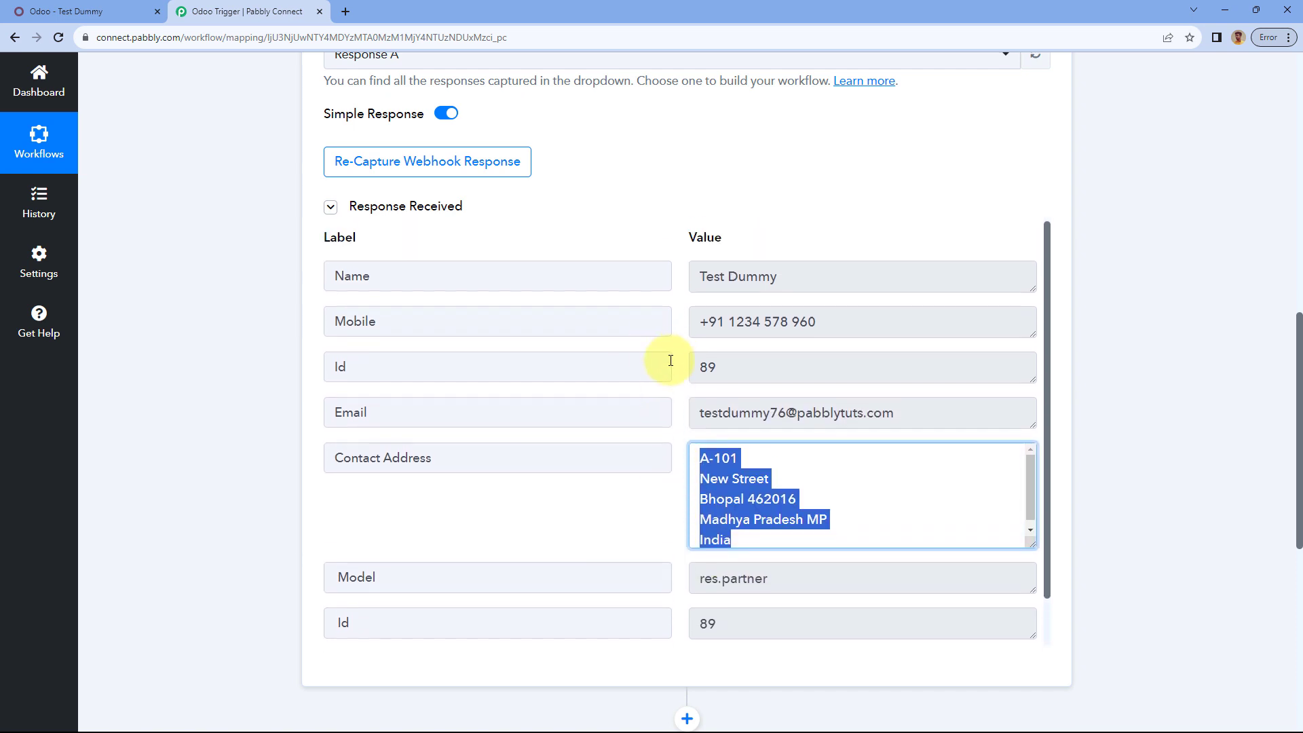
left_click(676, 353)
left_click(115, 11)
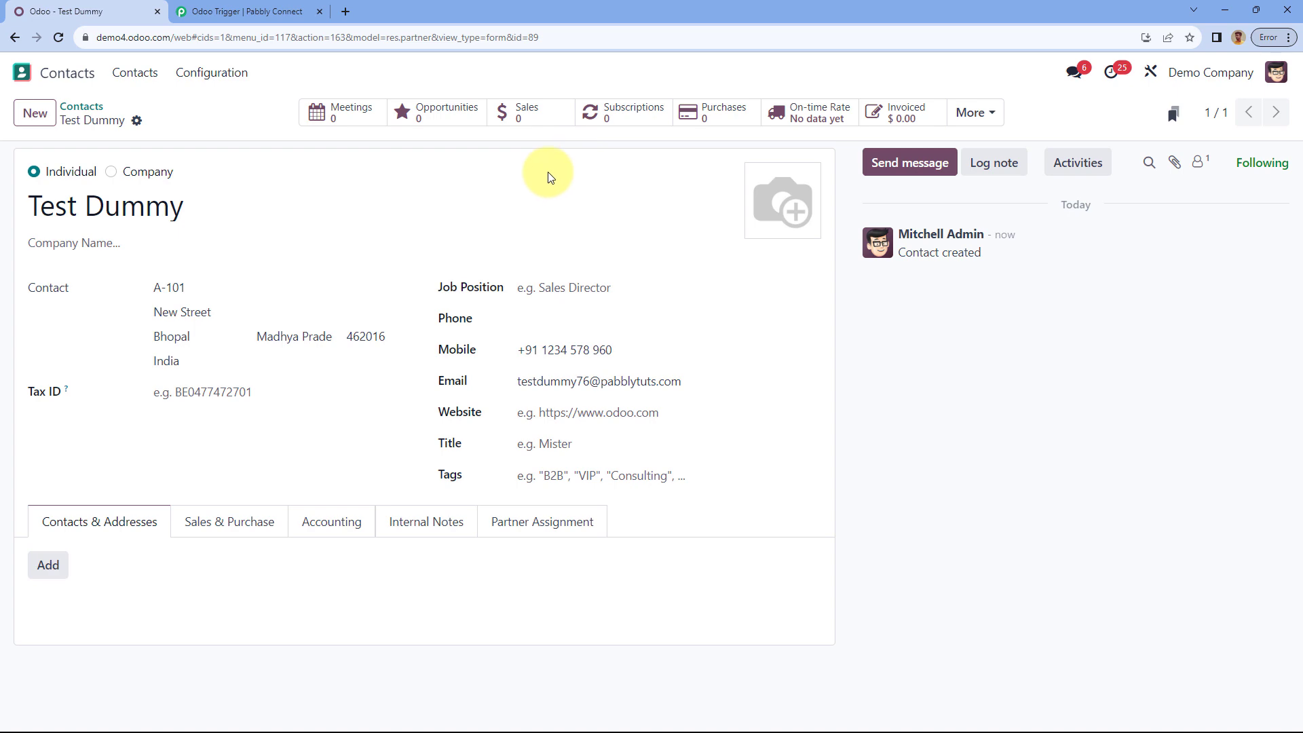
Step: Collapse the Odoo Configure Webhooks trigger card, leaving only the trigger and the unset action step
left_click(280, 11)
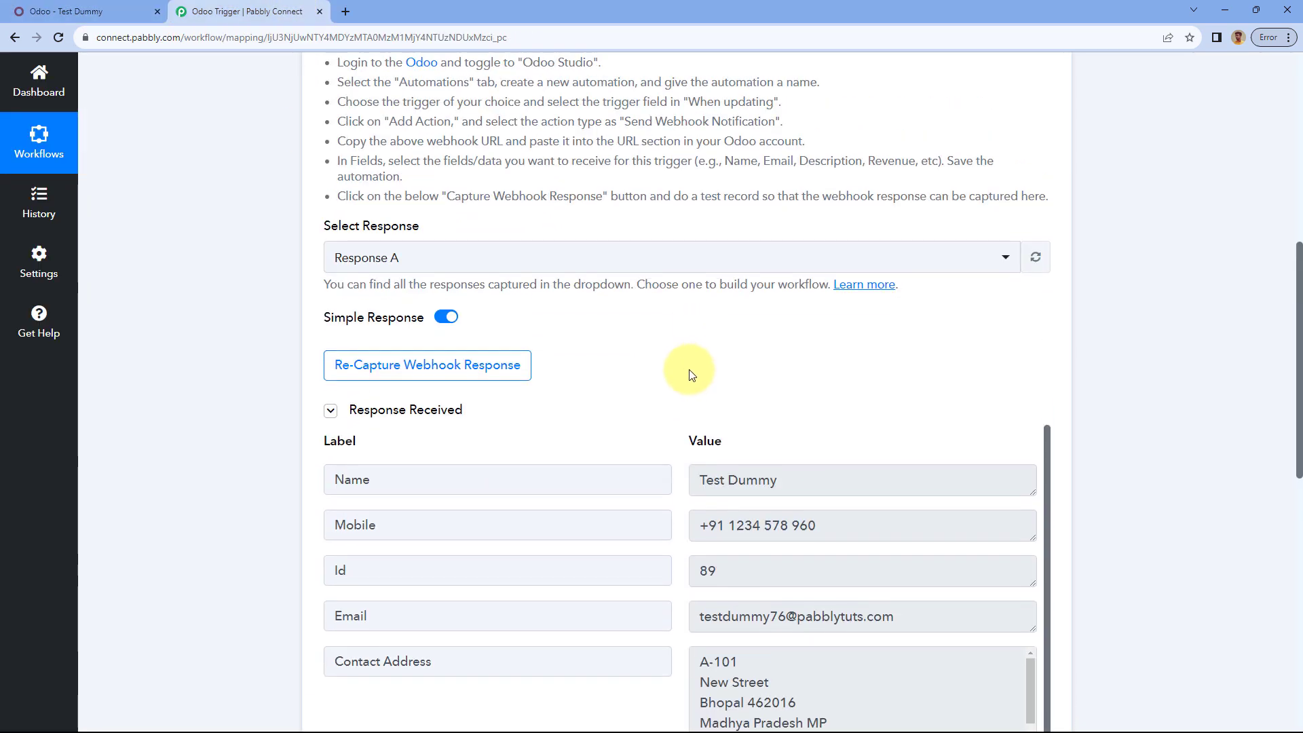
scroll(692, 375, "down", 3)
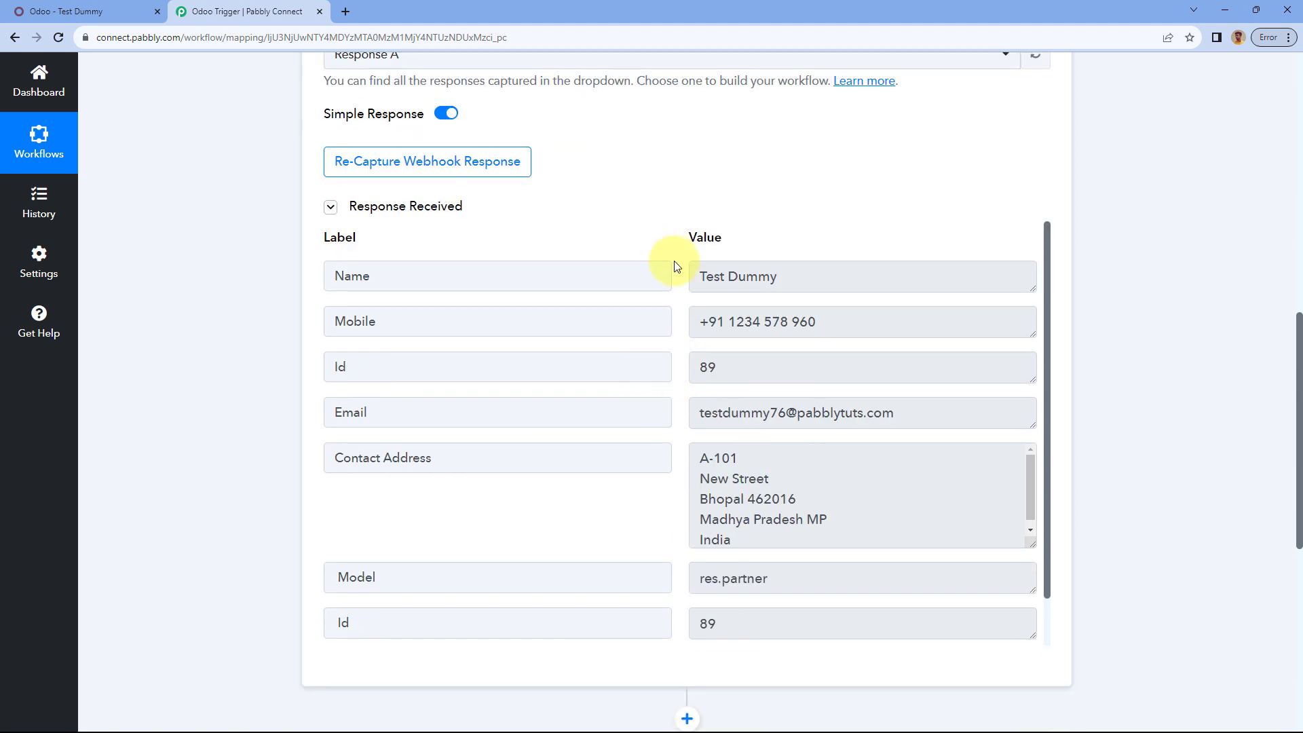
scroll(686, 328, "down", 2)
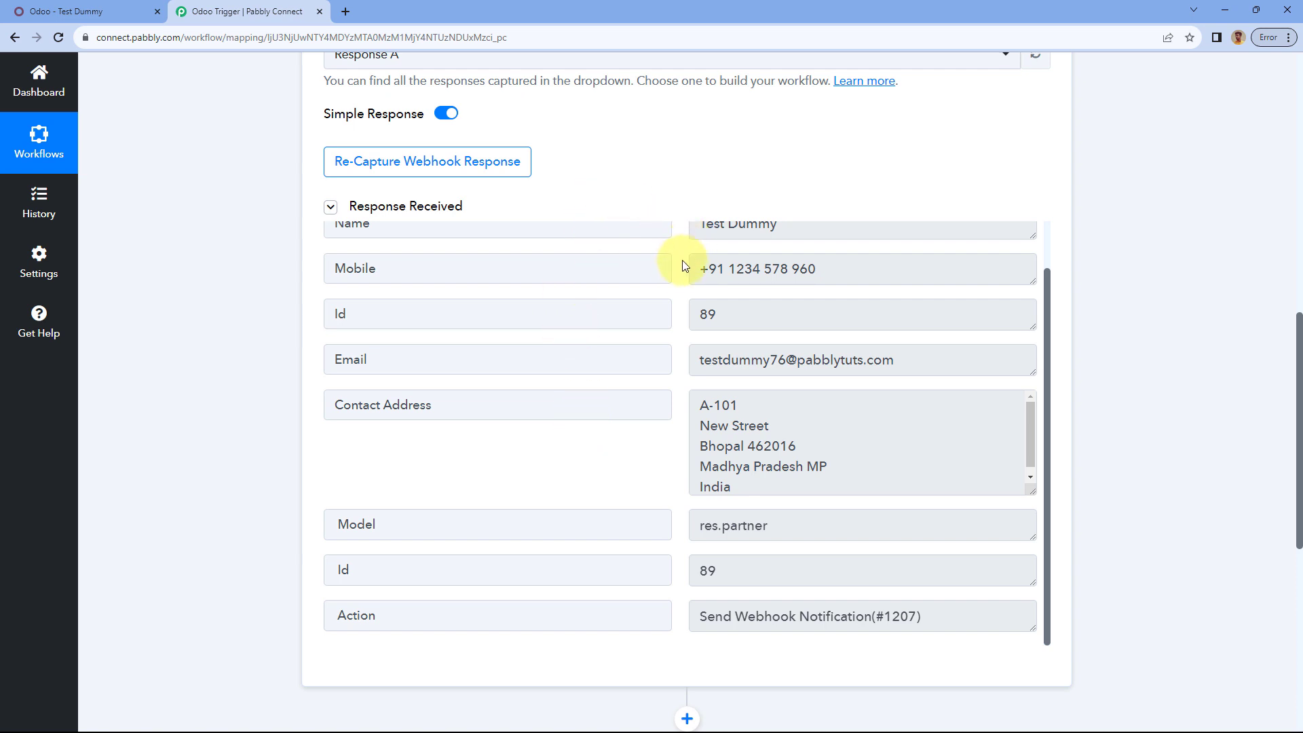
scroll(676, 286, "up", 2)
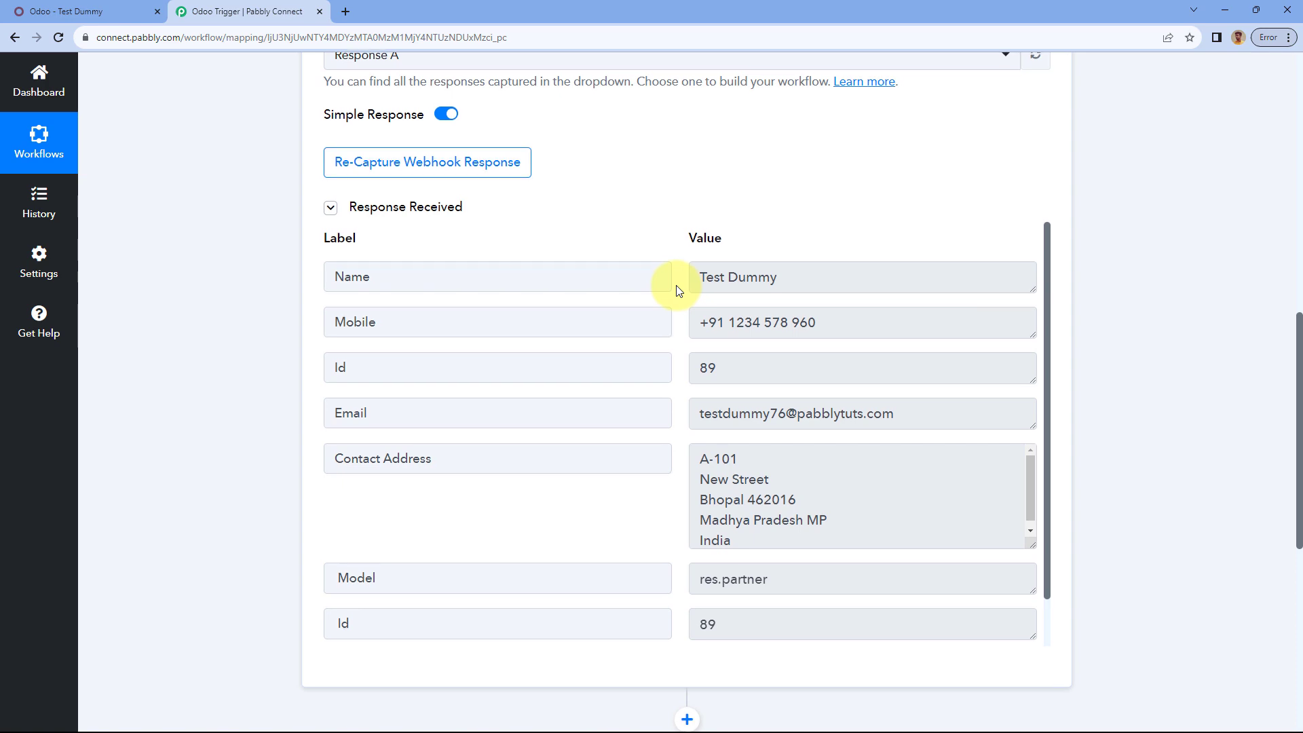
scroll(676, 289, "up", 9)
left_click(758, 161)
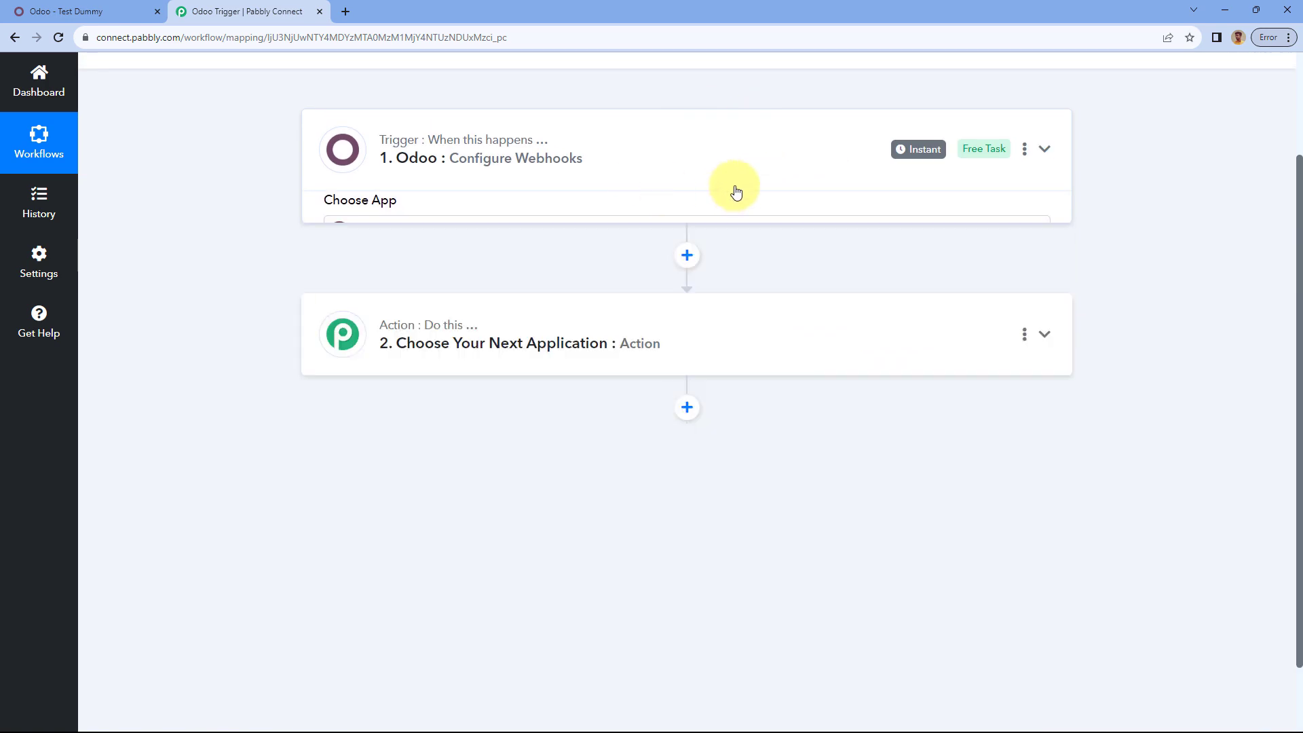
scroll(736, 193, "up", 3)
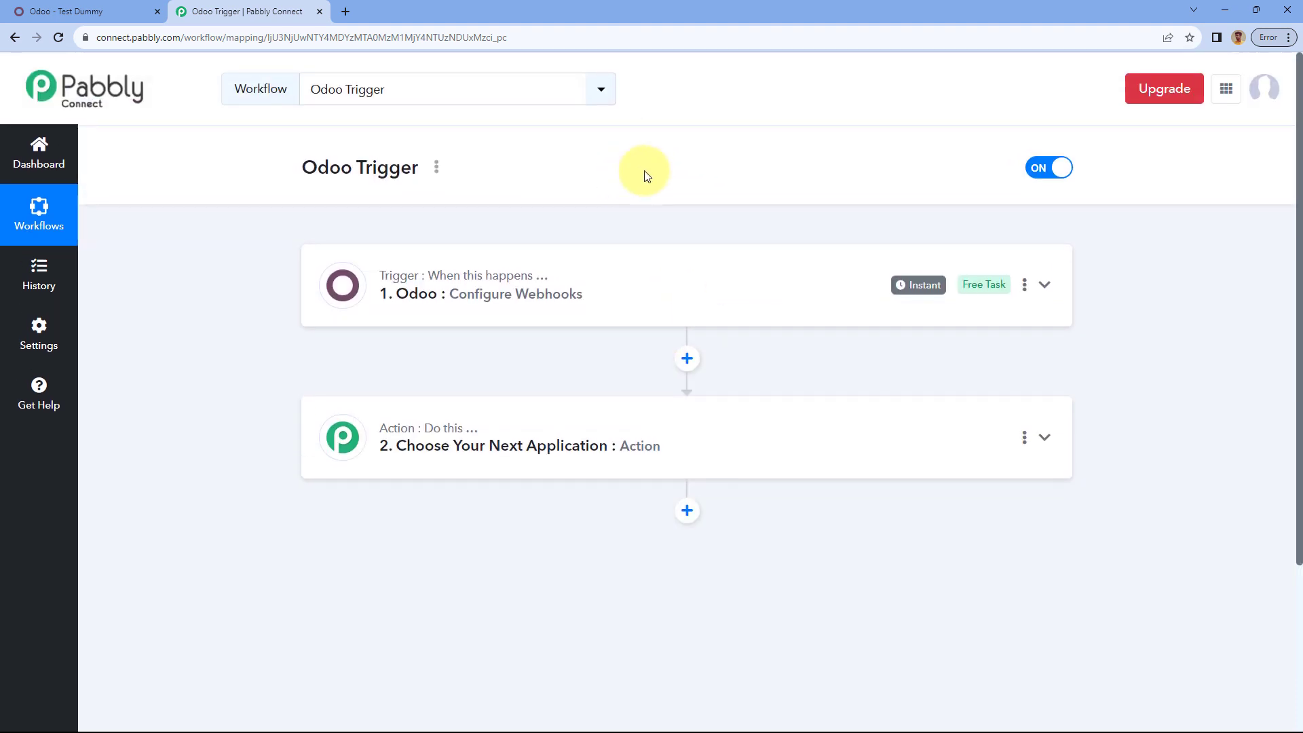